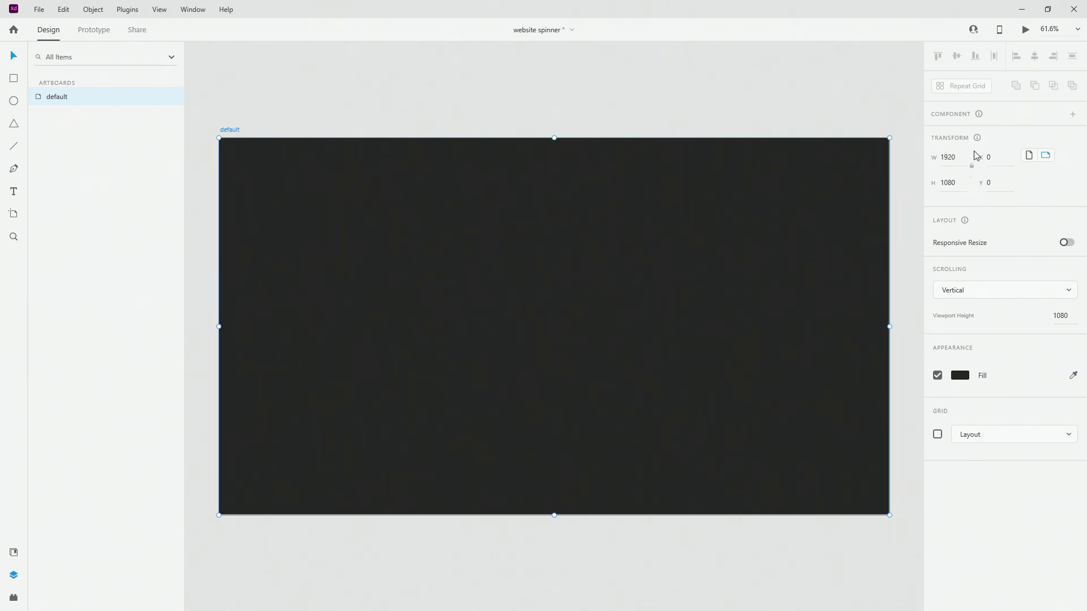
# Step: Inspect the fill color of the default artboard
pyautogui.click(960, 375)
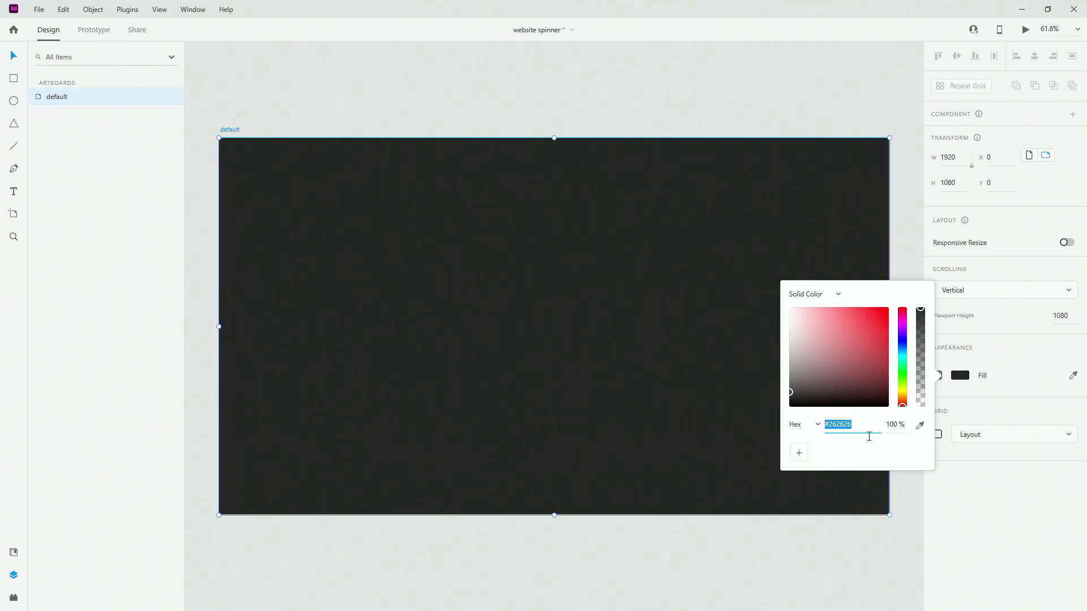
pyautogui.click(995, 498)
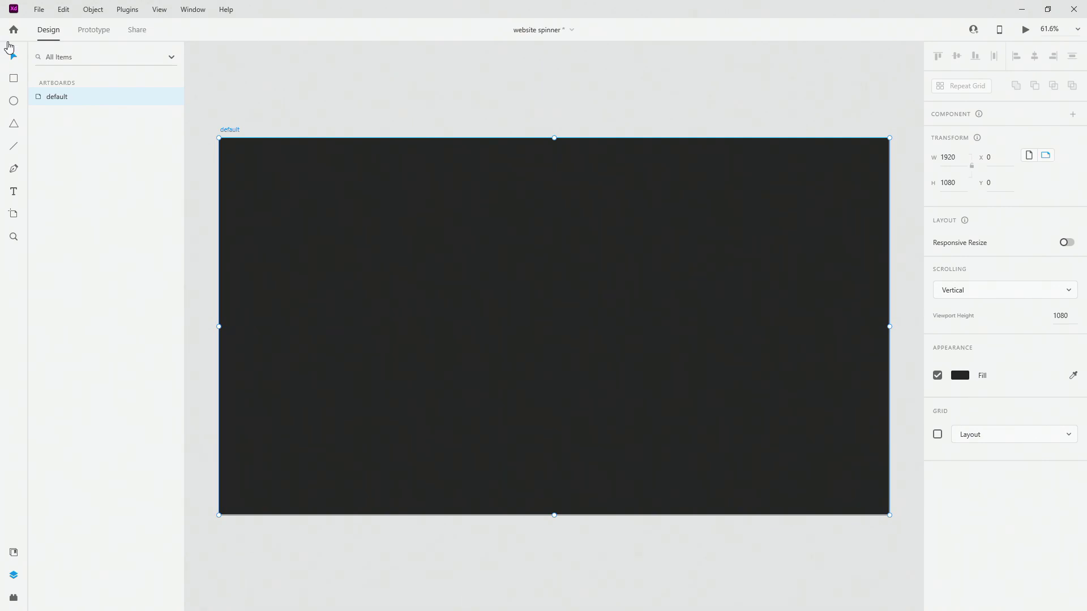
# Step: Draw a 350 by 350 circle and center it horizontally and vertically on the artboard
pyautogui.click(13, 101)
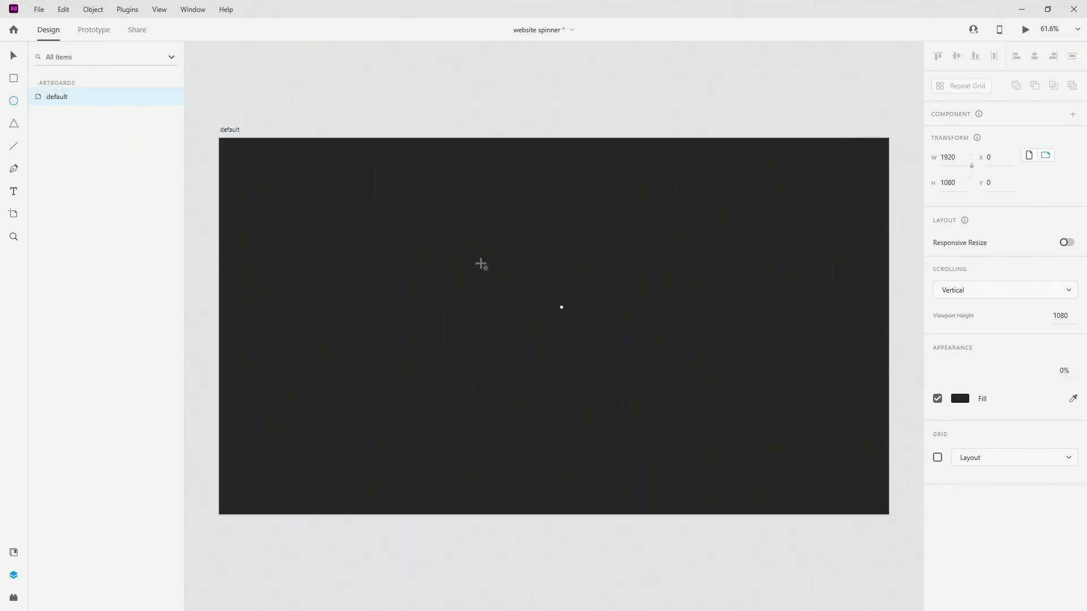
pyautogui.moveTo(506, 251); pyautogui.dragTo(616, 362)
pyautogui.click(946, 158)
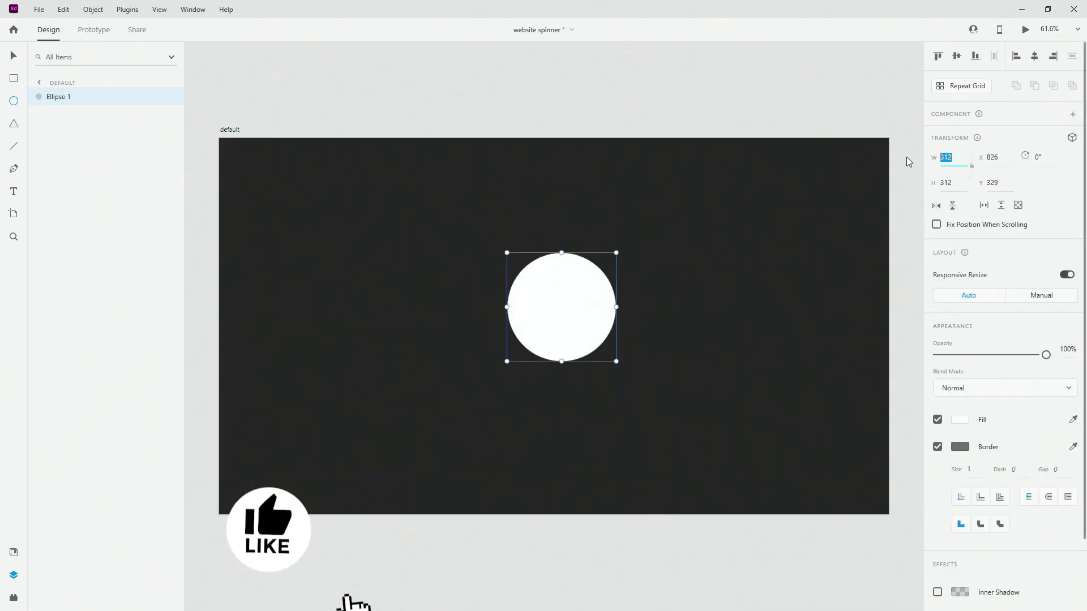
pyautogui.write('350')
pyautogui.press('Return')
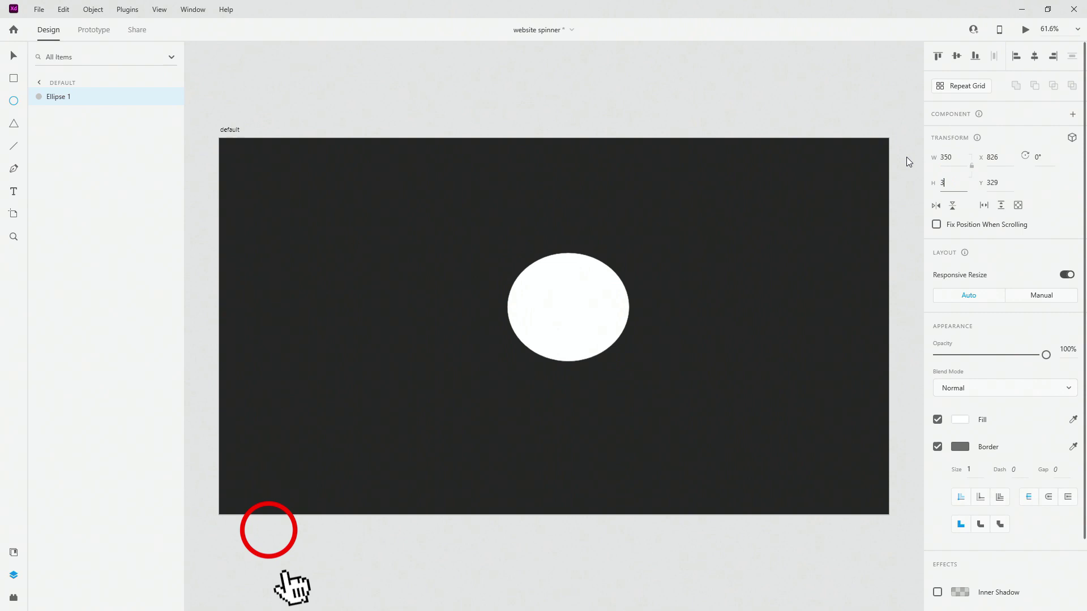
pyautogui.click(1034, 56)
pyautogui.click(957, 56)
# Step: Remove the circle's fill and style its border with size 40, round caps and color #A8A8A8
pyautogui.click(938, 420)
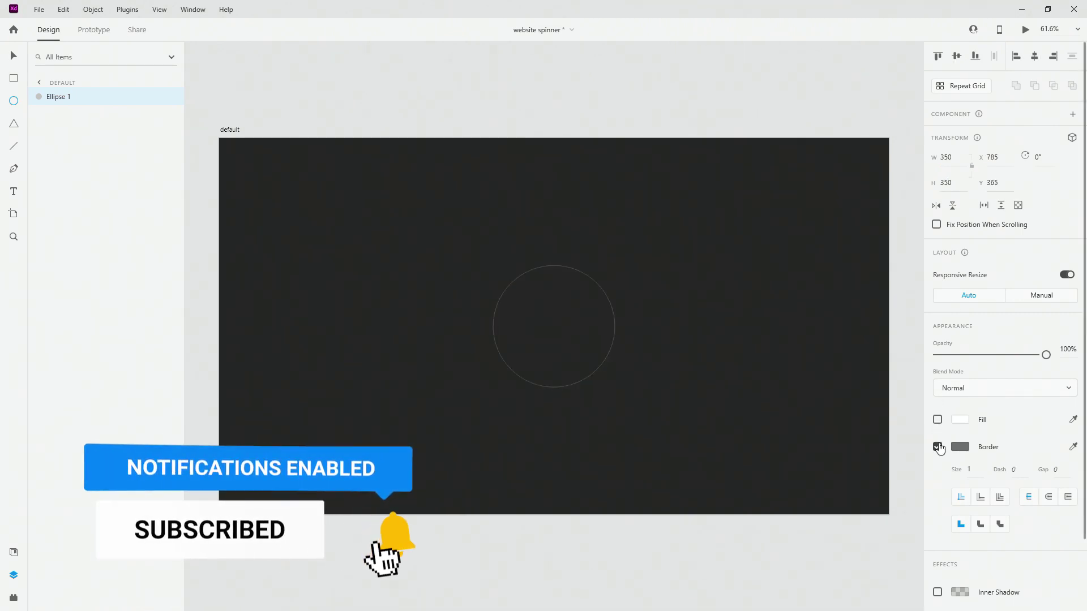
pyautogui.click(969, 470)
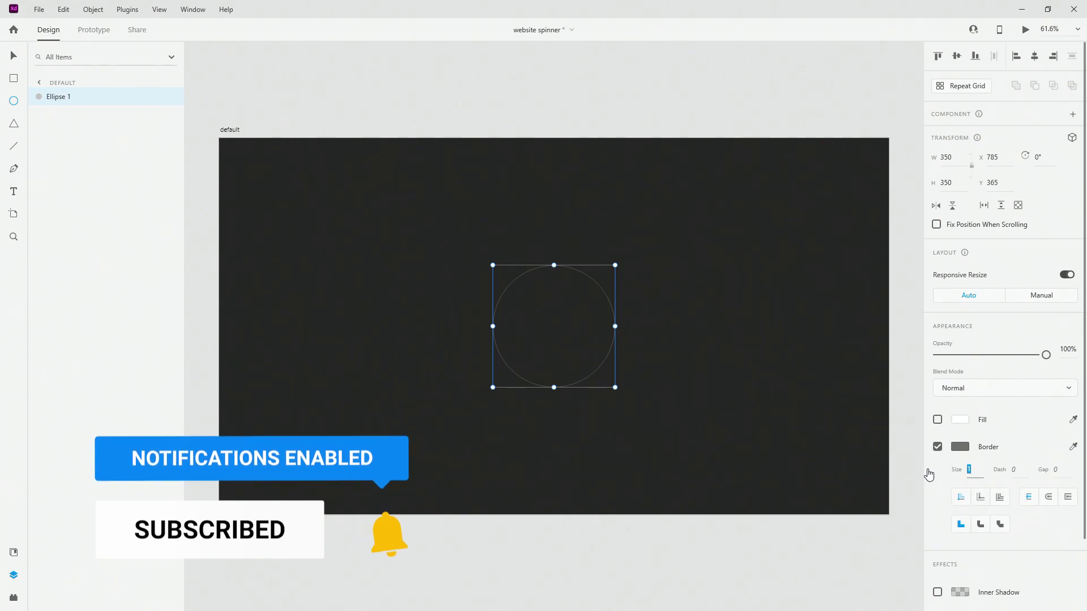
pyautogui.press('Return')
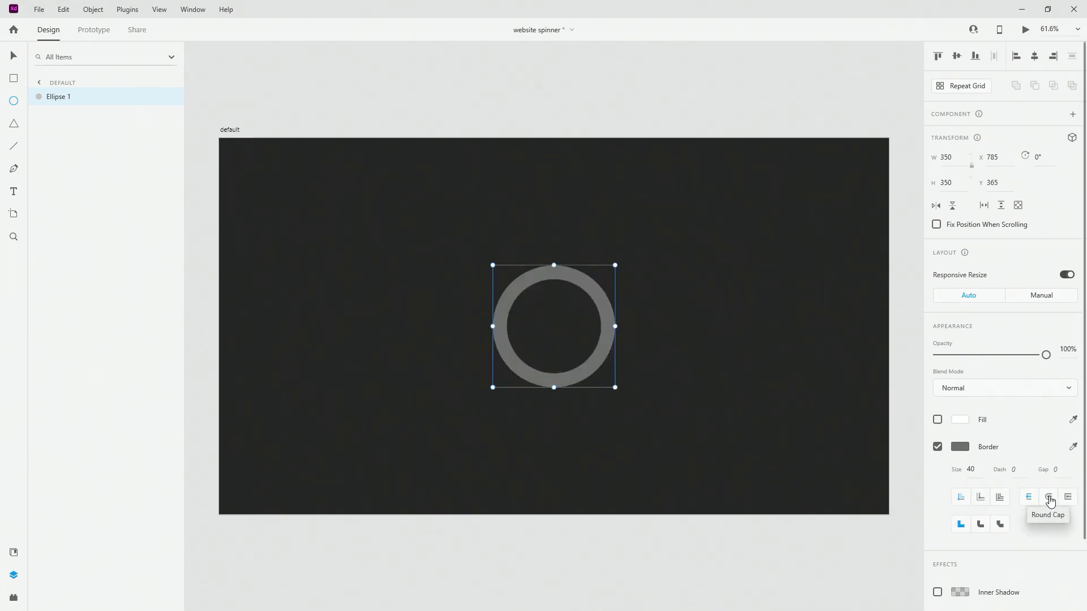
pyautogui.click(1049, 497)
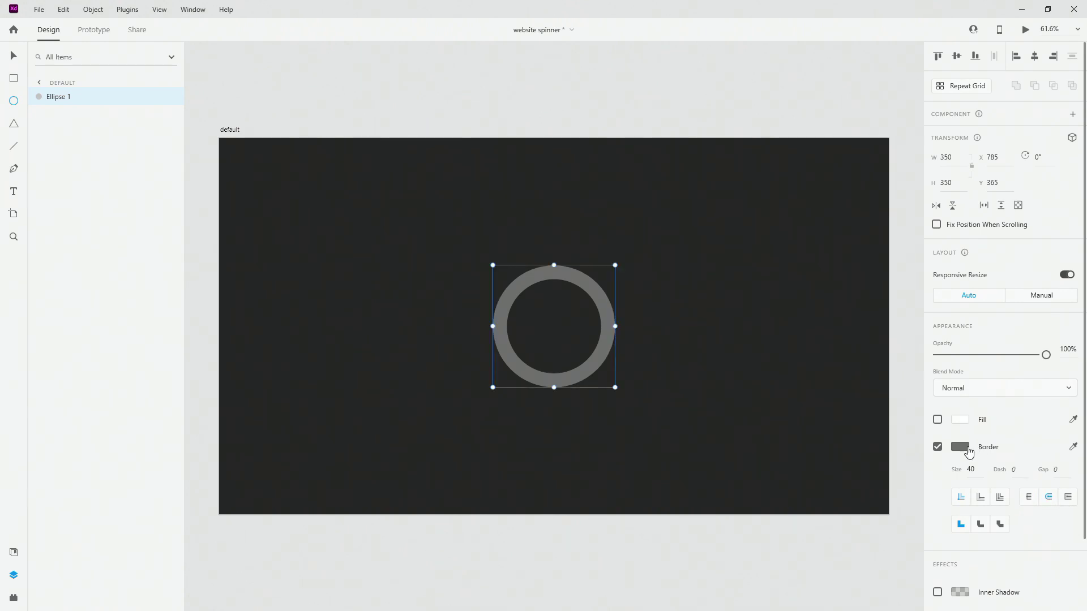
pyautogui.click(963, 447)
pyautogui.write('#A8A8A8')
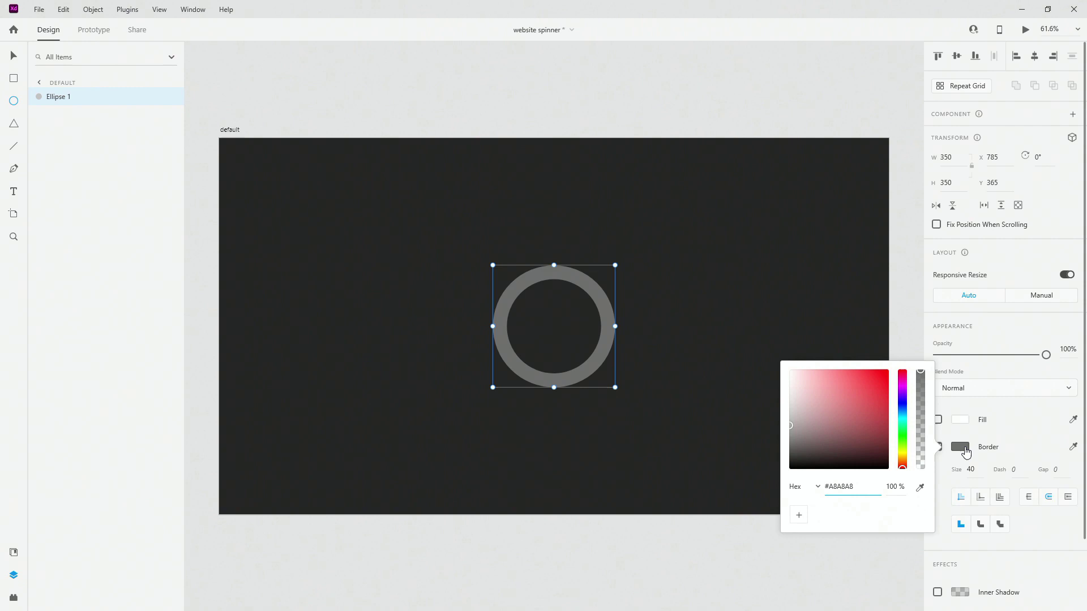
pyautogui.press('Return')
pyautogui.click(14, 56)
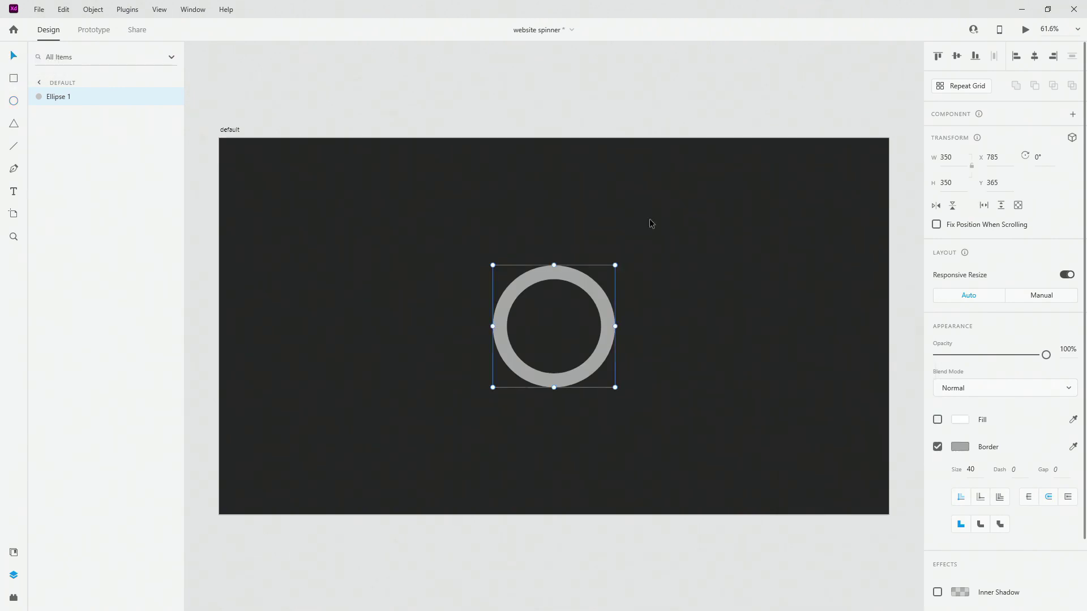
# Step: Rename the ellipse layer as bg_circle and duplicate it four times in place
pyautogui.doubleClick(55, 98)
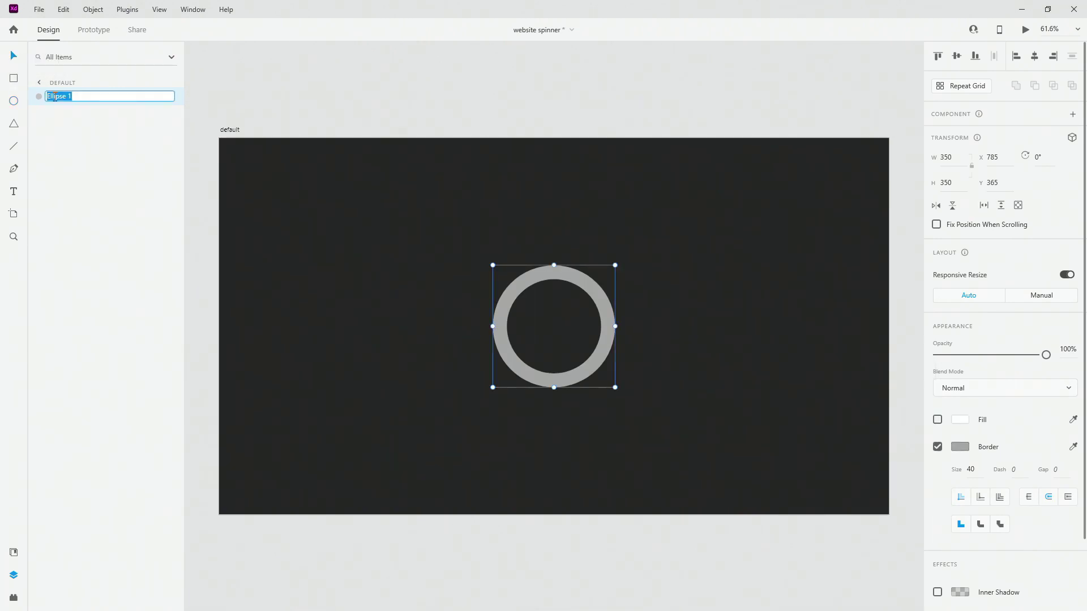
pyautogui.write('bg_circle')
pyautogui.press('Return')
pyautogui.hotkey('ctrl', 'd')
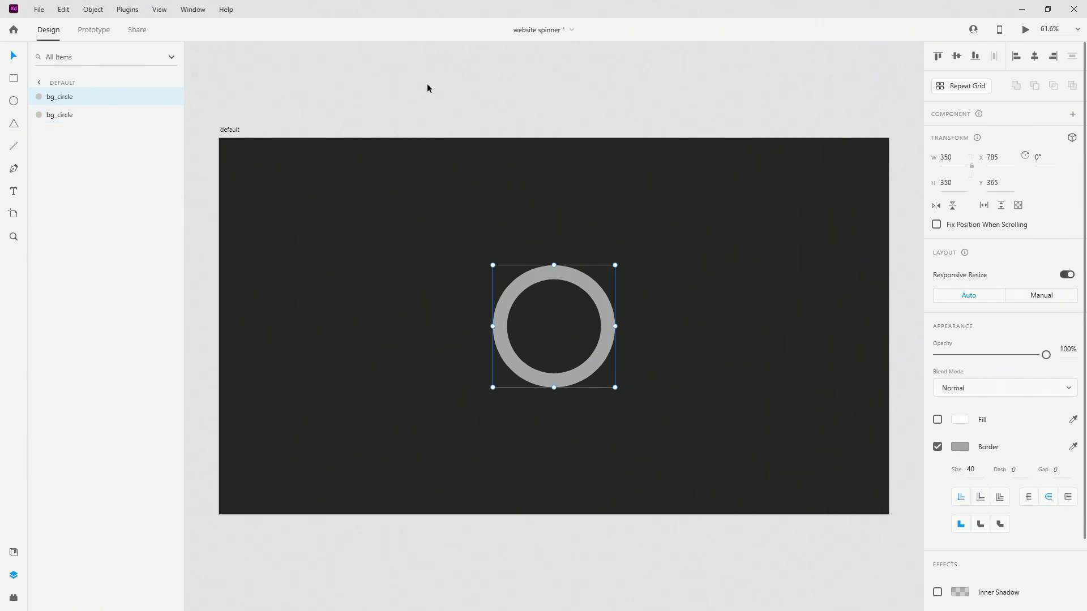
pyautogui.hotkey('ctrl', 'd')
pyautogui.hotkey('ctrl', 'd')
pyautogui.hotkey('ctrl', 'd')
# Step: Rename the upper four ring layers, from top to bottom, as circle1, circle2, circle3 and circle4
pyautogui.doubleClick(65, 97)
pyautogui.write('circle1')
pyautogui.press('Return')
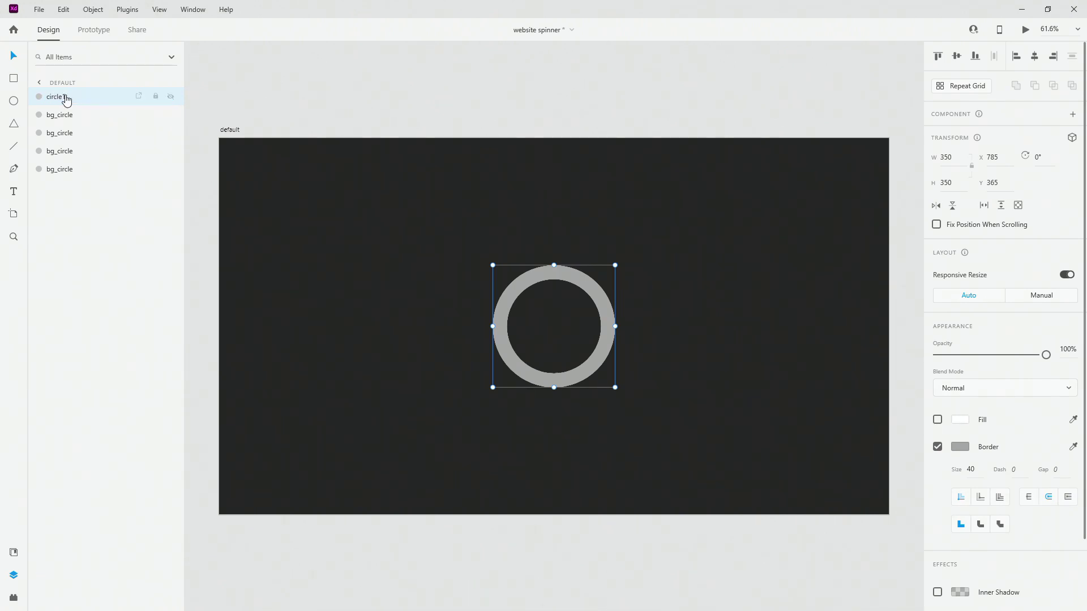
pyautogui.doubleClick(65, 113)
pyautogui.write('circle2')
pyautogui.press('Return')
pyautogui.doubleClick(56, 132)
pyautogui.write('ci')
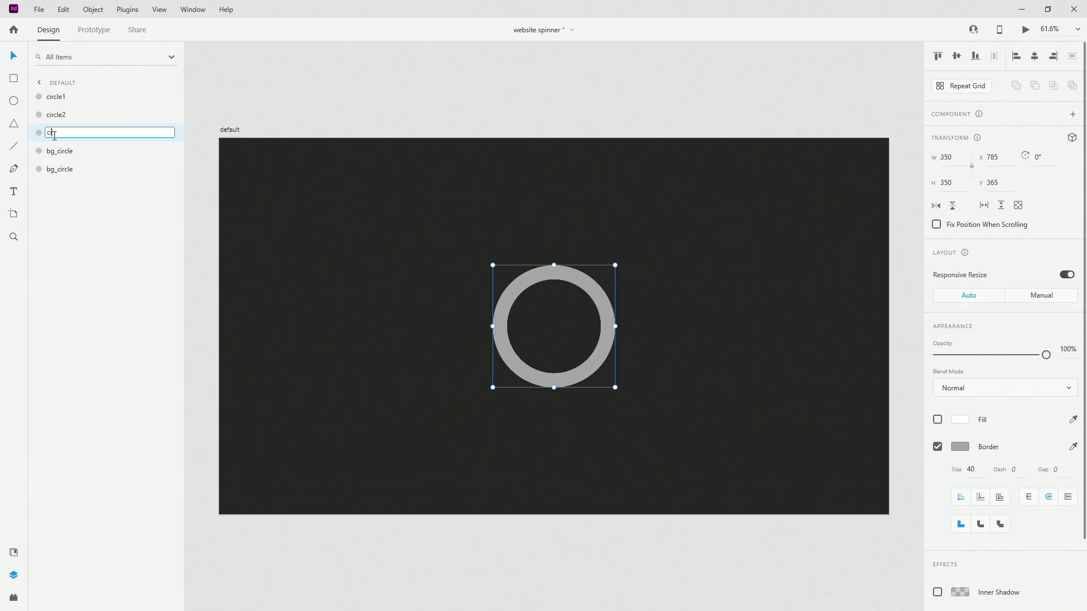
pyautogui.write('rcle3')
pyautogui.press('Return')
pyautogui.doubleClick(56, 150)
pyautogui.write('circle4')
pyautogui.press('Return')
# Step: Group all five circle layers and name the group circles
pyautogui.click(63, 168)
pyautogui.keyDown('shift'); pyautogui.click(67, 103); pyautogui.keyUp('shift')
pyautogui.hotkey('ctrl', 'g')
pyautogui.doubleClick(61, 98)
pyautogui.write('circles')
pyautogui.press('Return')
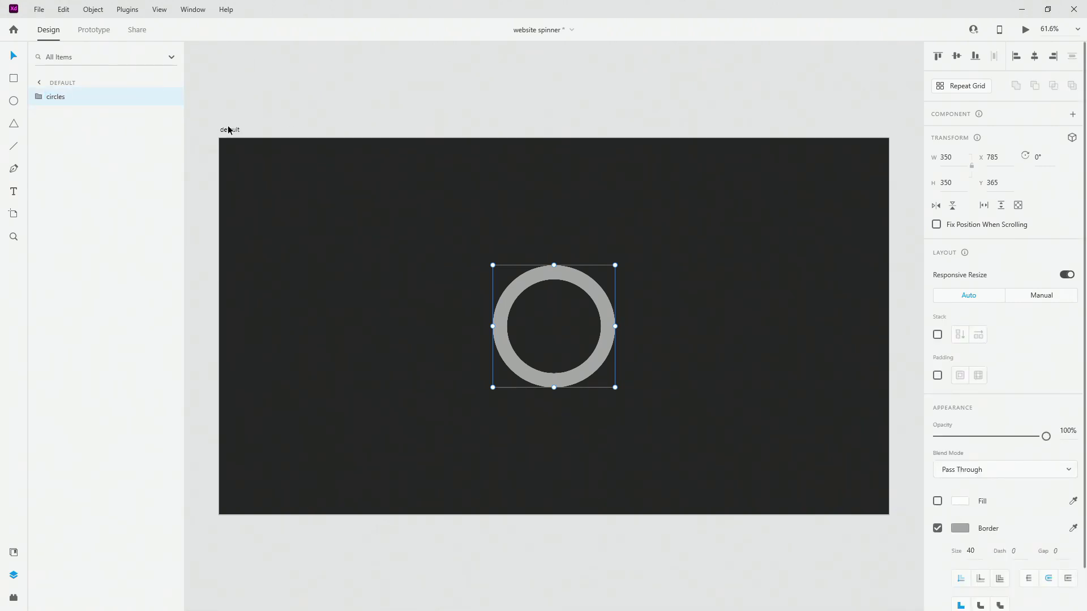
# Step: Set the opacity of bg_circle inside the circles group to 0%
pyautogui.click(34, 97)
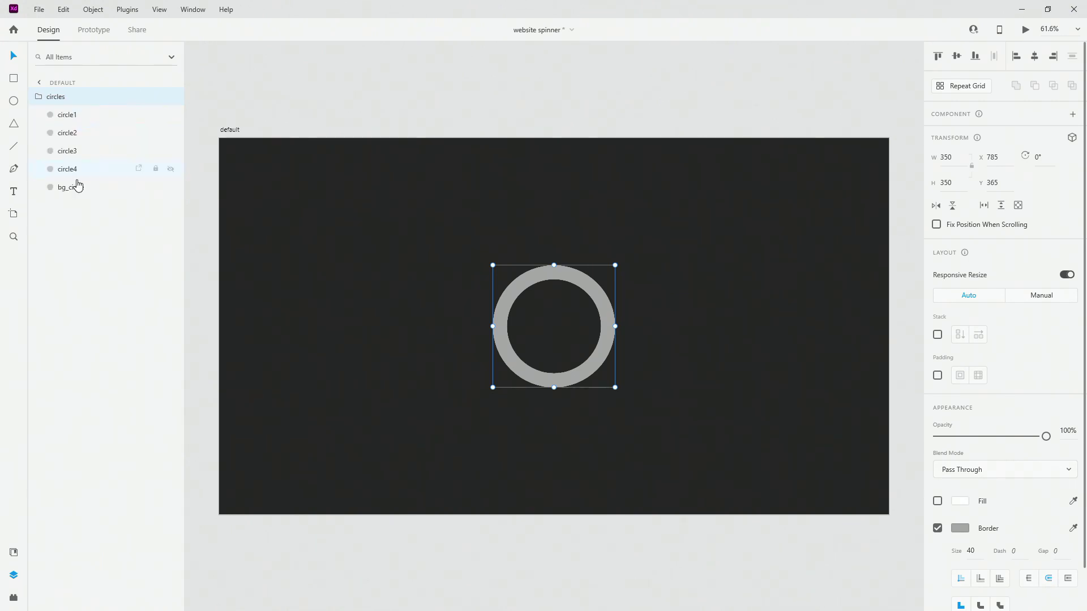
pyautogui.click(76, 188)
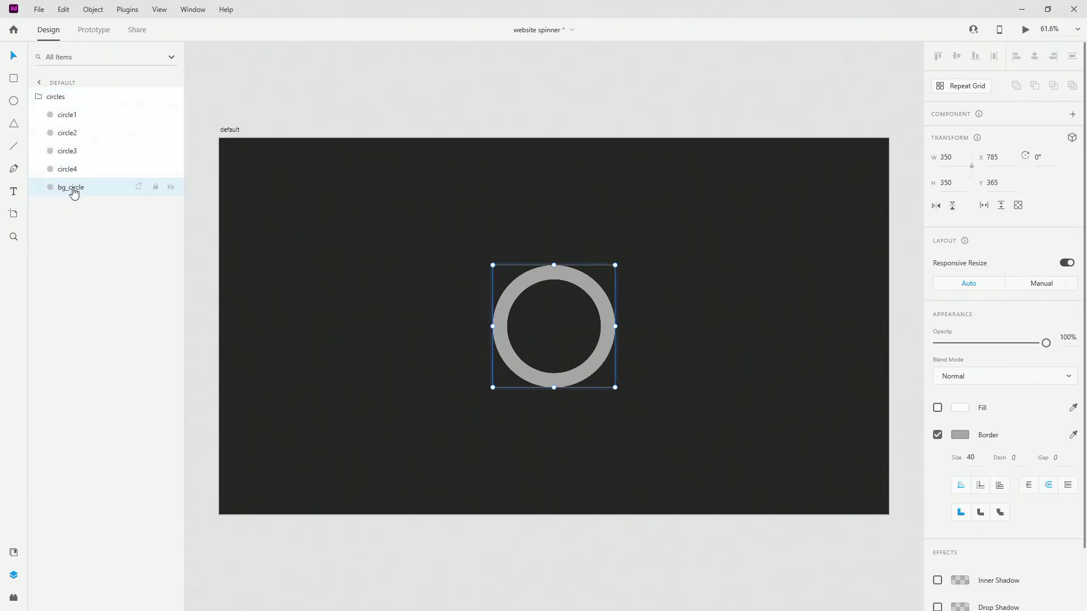
pyautogui.press('0')
pyautogui.press('0')
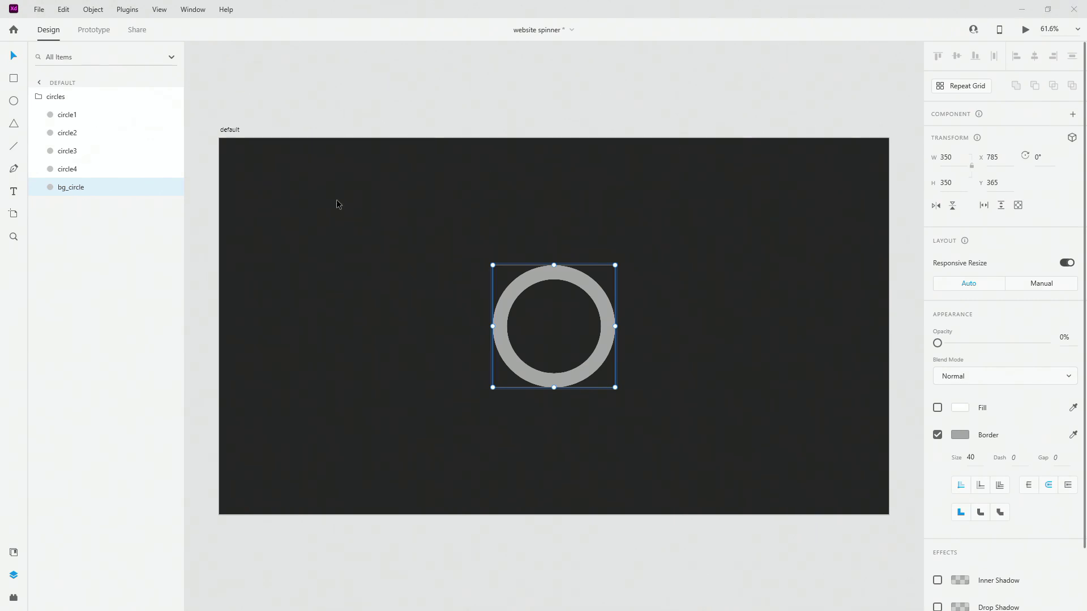
# Step: Set the border gap of circle1 through circle4 to 1110 so each ring is reduced to a dot
pyautogui.click(72, 116)
pyautogui.keyDown('shift'); pyautogui.click(85, 169); pyautogui.keyUp('shift')
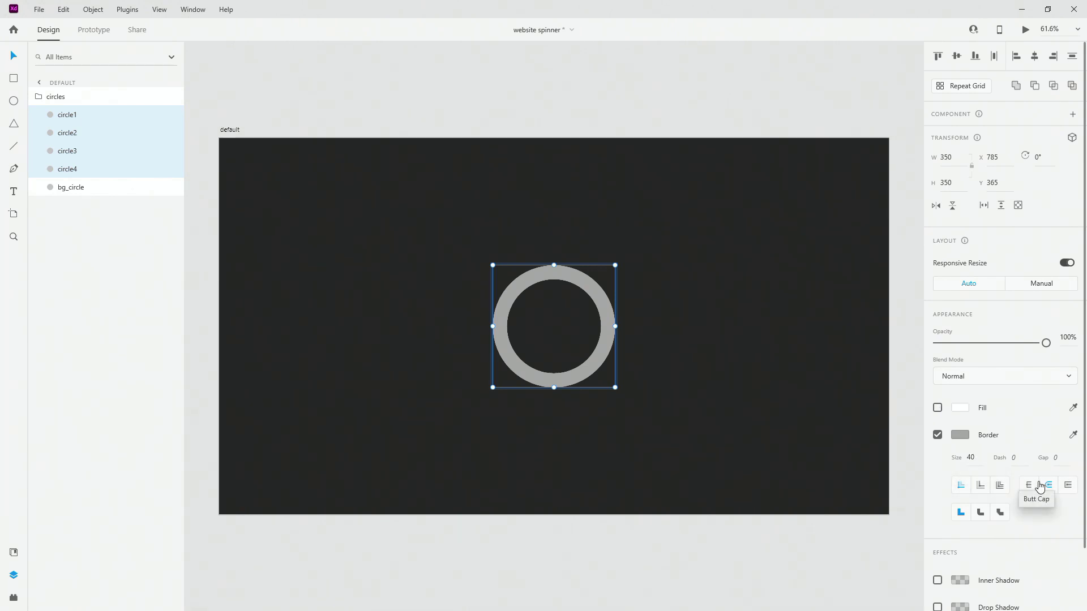
pyautogui.click(1064, 461)
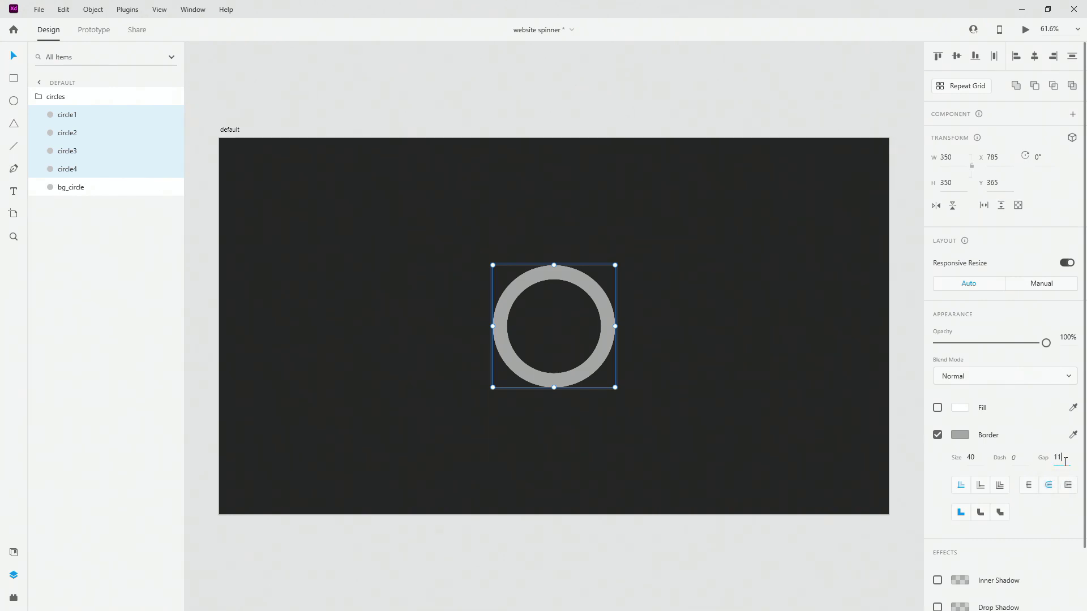
pyautogui.write('1110')
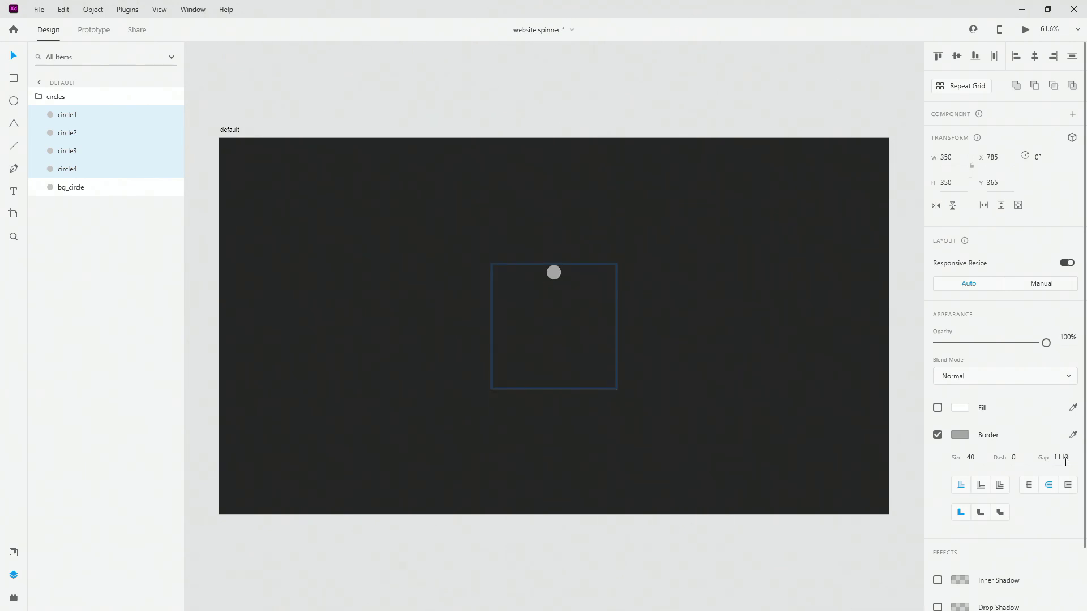
pyautogui.press('Return')
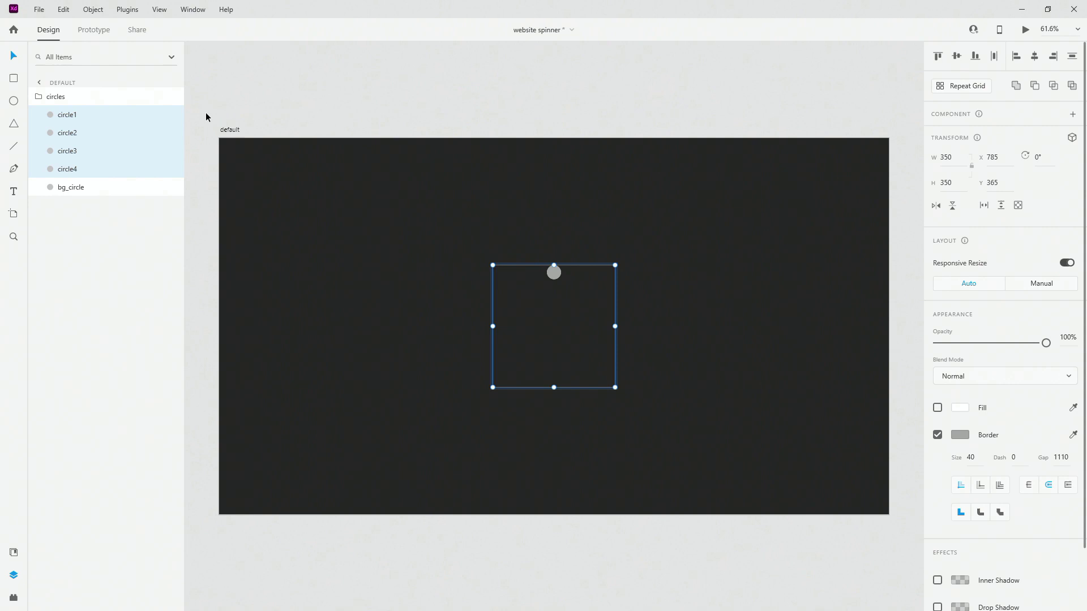
# Step: Rotate circle2 together with bg_circle clockwise to 75°
pyautogui.click(94, 134)
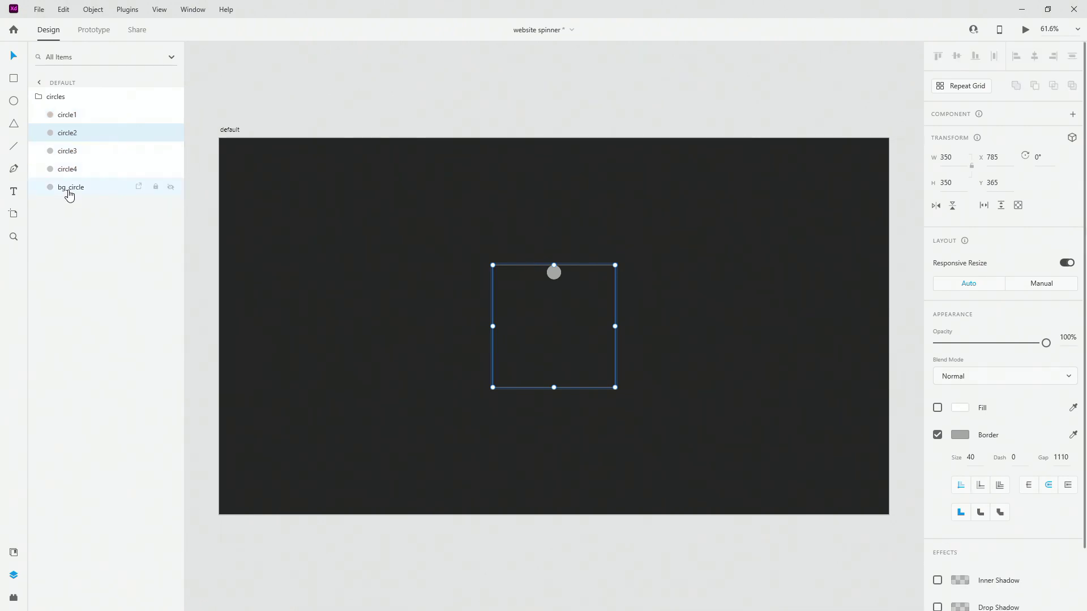
pyautogui.keyDown('ctrl'); pyautogui.click(71, 188); pyautogui.keyUp('ctrl')
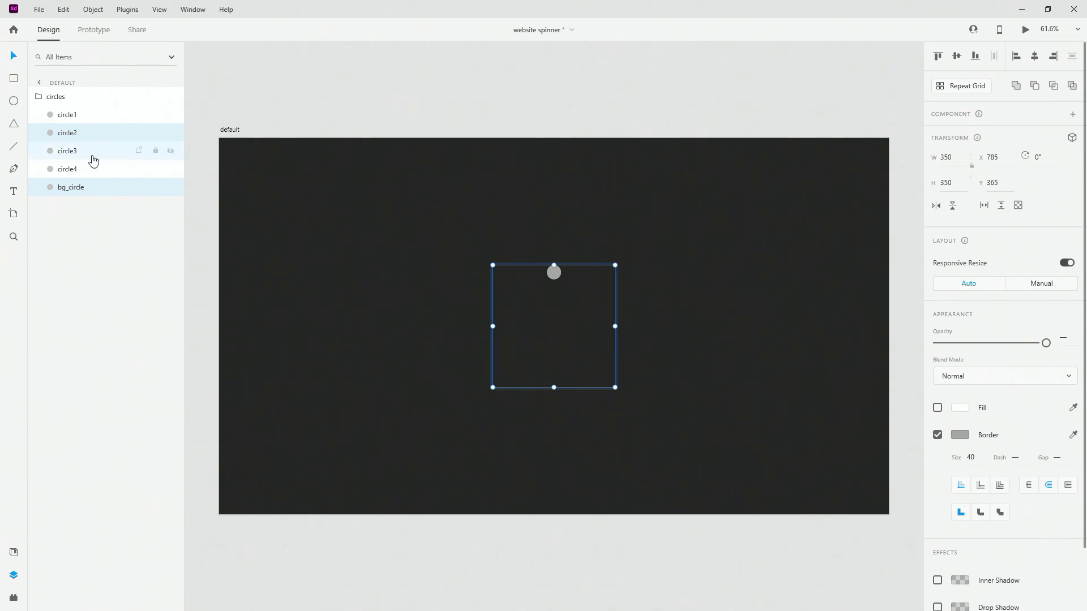
pyautogui.moveTo(619, 259); pyautogui.dragTo(668, 380)
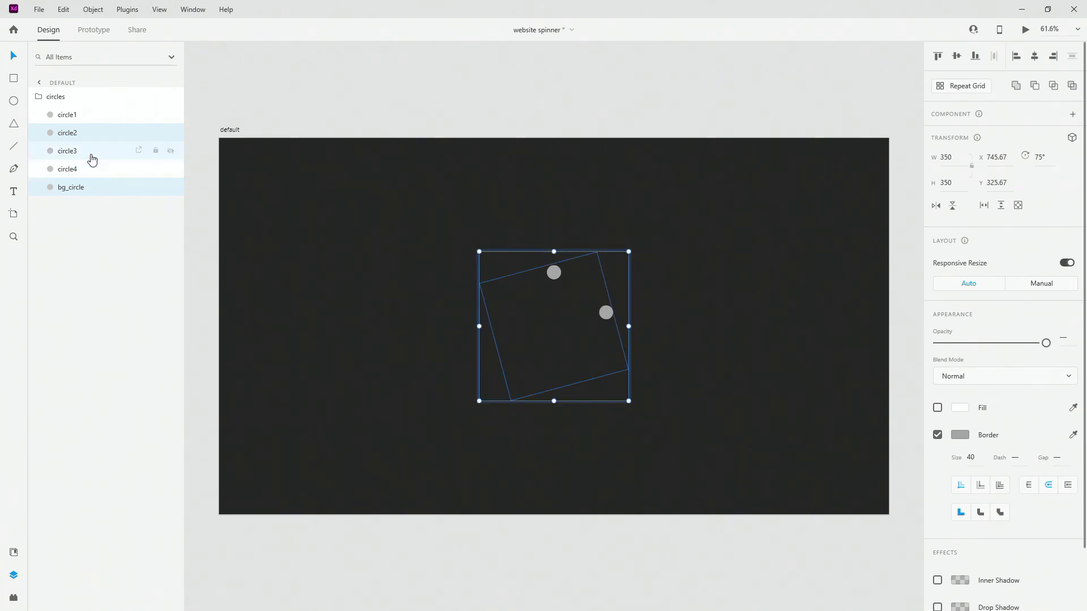
# Step: Rotate circle3 together with bg_circle until the circle3 dot sits directly opposite the circle1 dot
pyautogui.click(67, 150)
pyautogui.keyDown('ctrl'); pyautogui.click(70, 187); pyautogui.keyUp('ctrl')
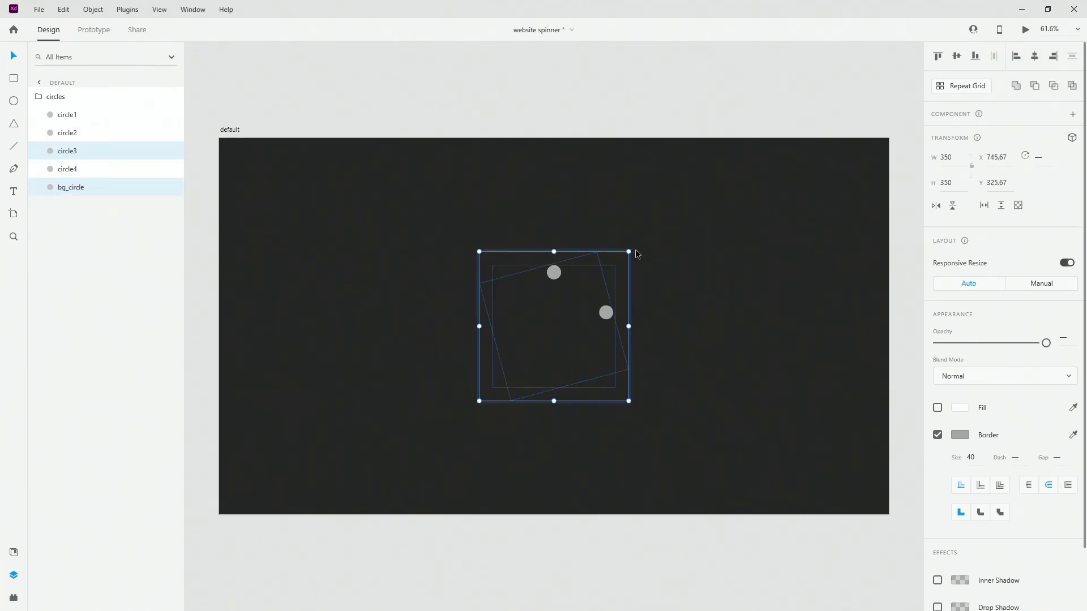
pyautogui.moveTo(632, 250); pyautogui.dragTo(432, 548)
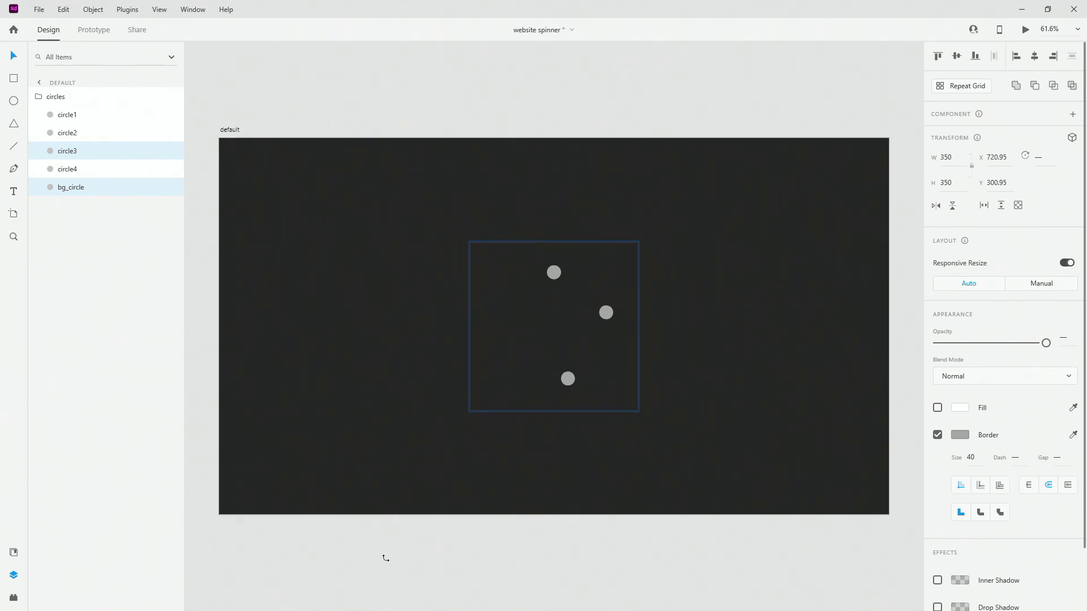
pyautogui.moveTo(370, 560); pyautogui.dragTo(359, 564)
# Step: Rotate circle2 together with bg_circle further clockwise until its dot sits at the three o'clock position
pyautogui.keyDown('ctrl'); pyautogui.click(67, 151); pyautogui.keyUp('ctrl')
pyautogui.keyDown('ctrl'); pyautogui.click(67, 132); pyautogui.keyUp('ctrl')
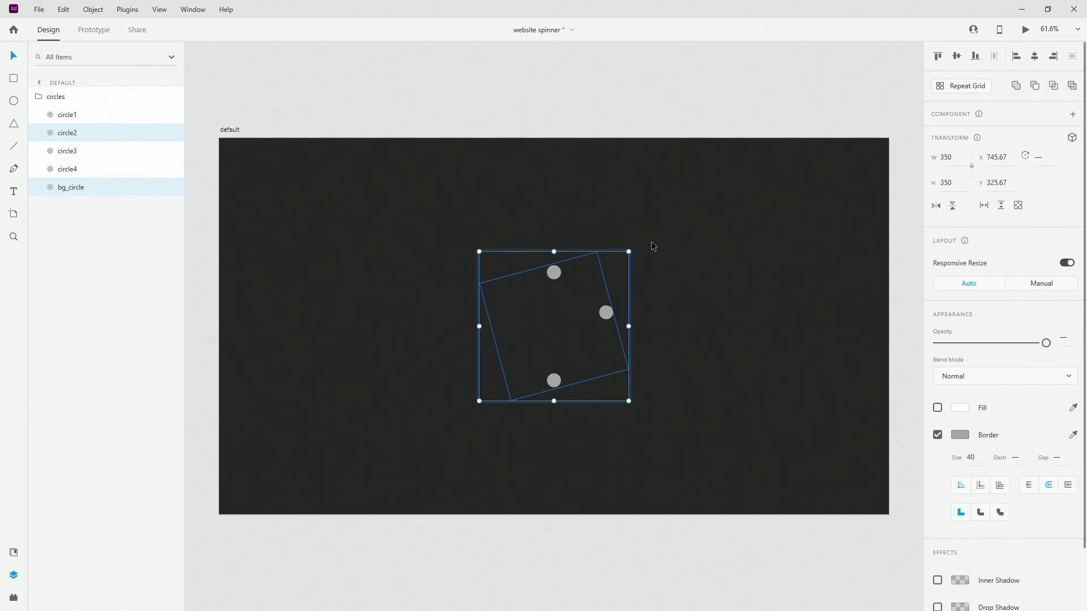
pyautogui.moveTo(634, 250); pyautogui.dragTo(650, 272)
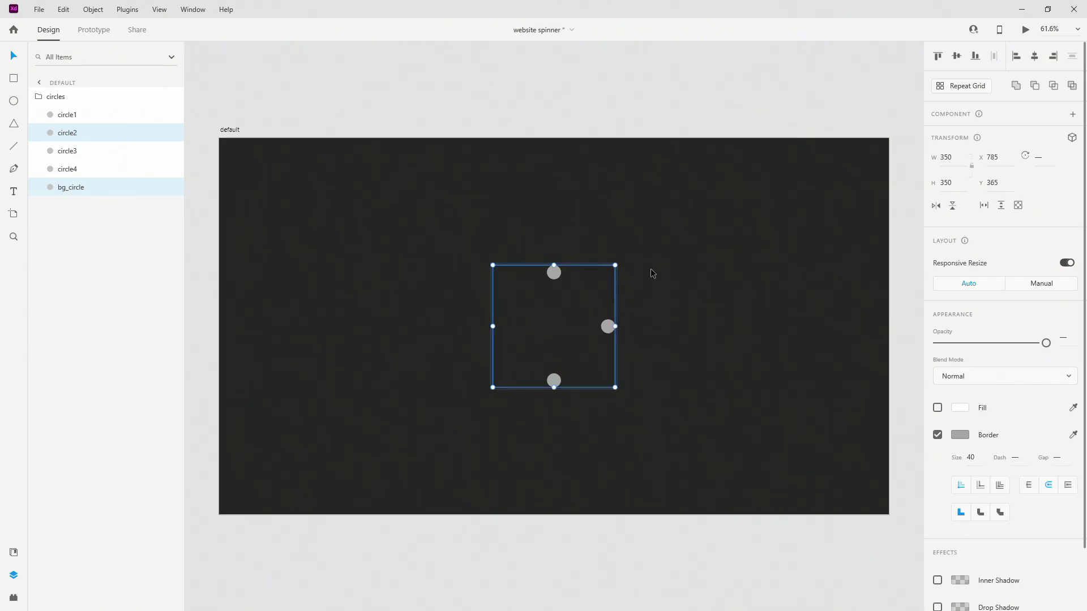
# Step: Rotate circle4 together with bg_circle until its dot sits at nine o'clock, then collapse and deselect the circles group
pyautogui.click(102, 169)
pyautogui.keyDown('ctrl'); pyautogui.click(104, 188); pyautogui.keyUp('ctrl')
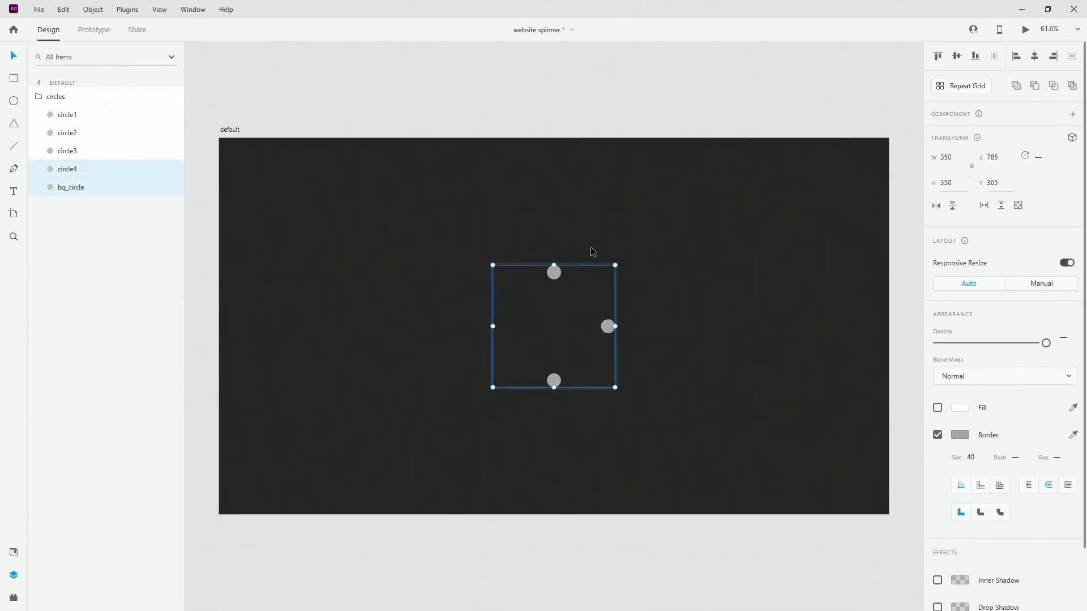
pyautogui.moveTo(618, 264); pyautogui.dragTo(373, 288)
pyautogui.moveTo(378, 251); pyautogui.dragTo(382, 242)
pyautogui.moveTo(394, 205); pyautogui.dragTo(398, 192)
pyautogui.click(38, 96)
pyautogui.click(763, 377)
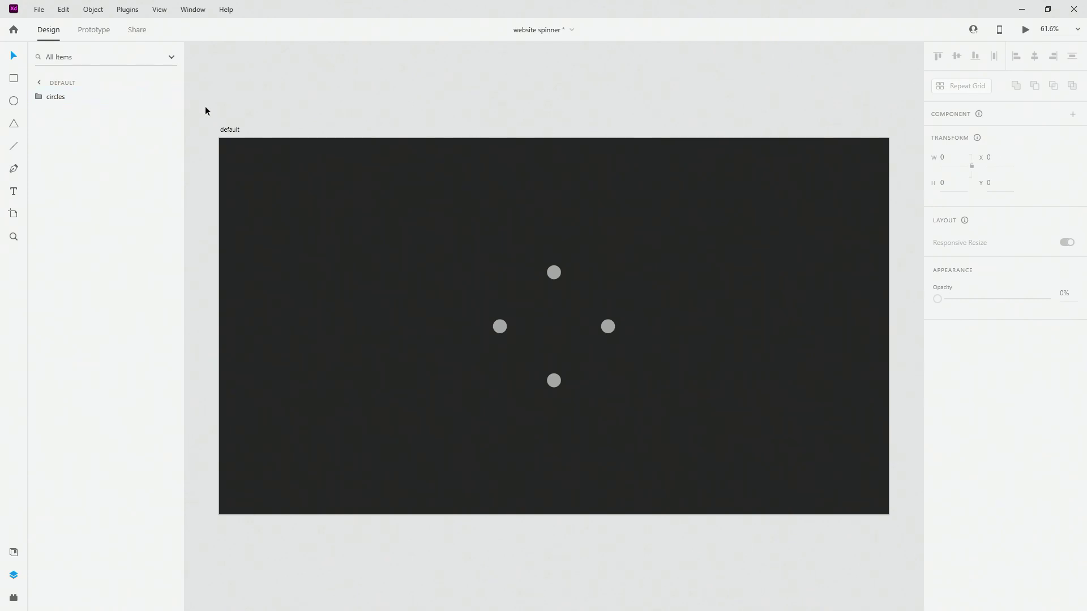
pyautogui.click(228, 130)
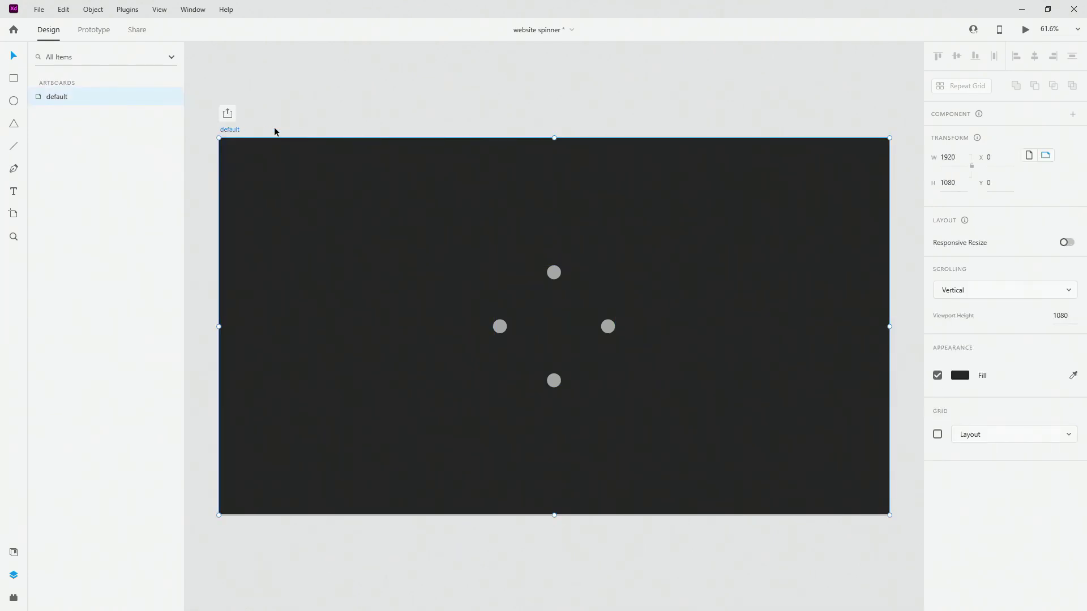
pyautogui.moveTo(275, 137); pyautogui.dragTo(349, 27)
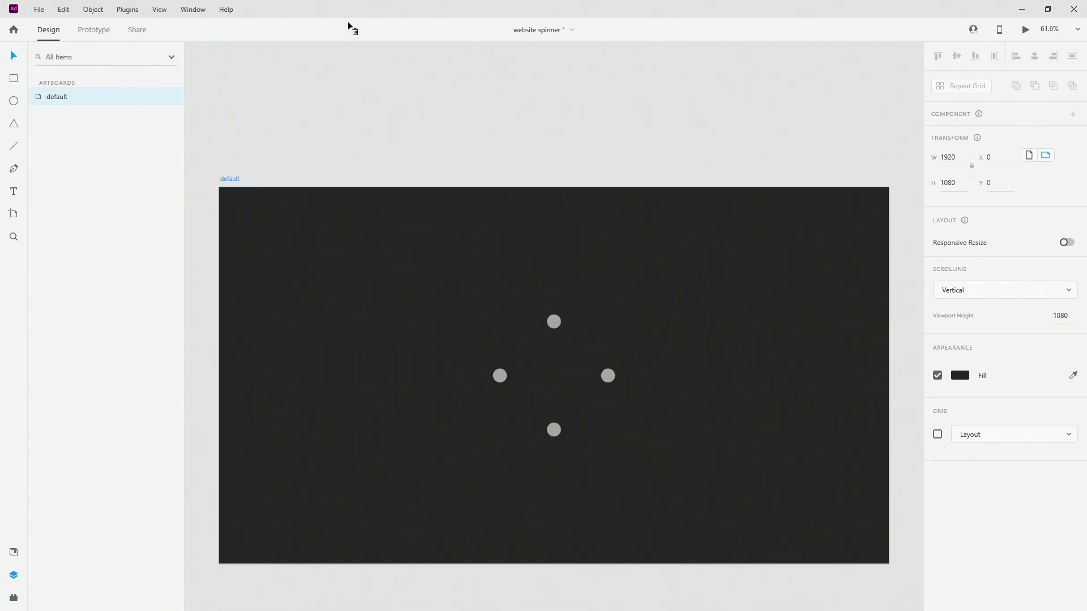
pyautogui.click(595, 369)
pyautogui.scroll(-1, 251, 291)
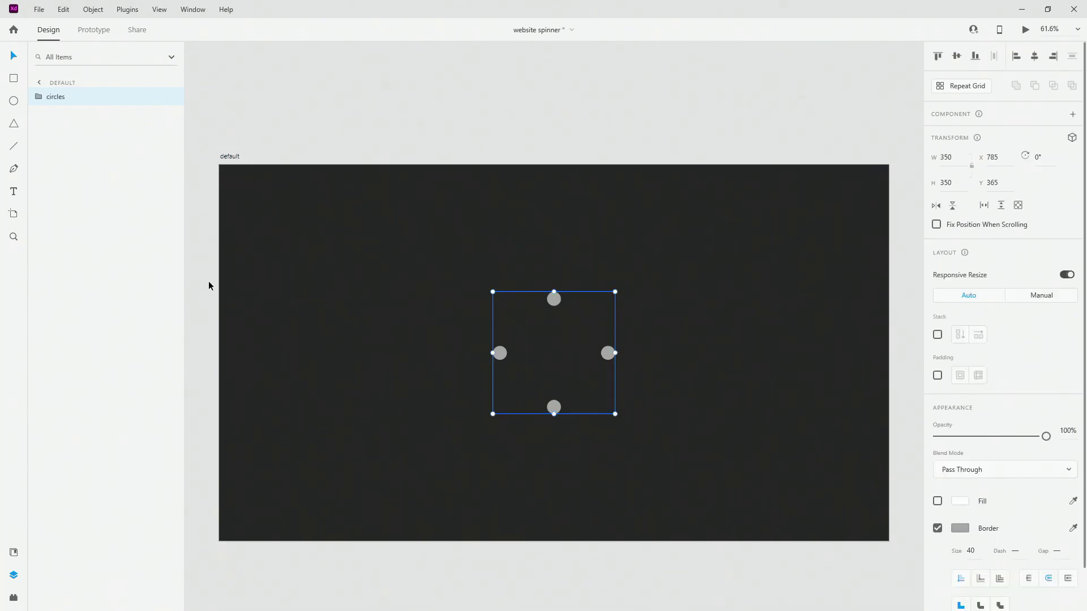
pyautogui.moveTo(212, 284); pyautogui.dragTo(164, 270)
pyautogui.scroll(-3, 249, 250)
# Step: Duplicate the default artboard and rename the copy as spin
pyautogui.click(311, 190)
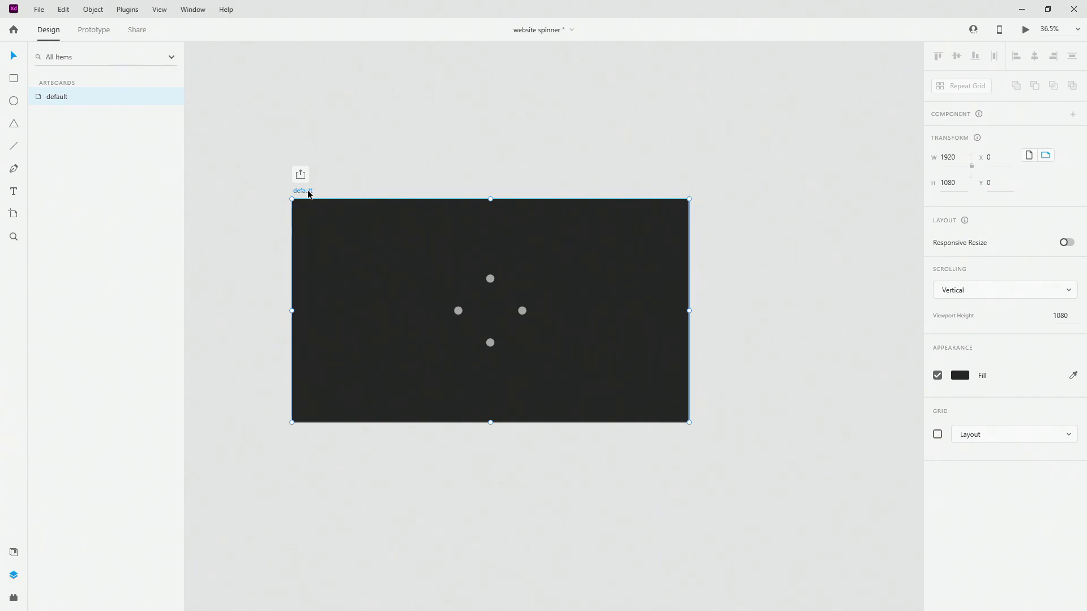
pyautogui.hotkey('ctrl', 'd')
pyautogui.doubleClick(379, 211)
pyautogui.write('spin')
pyautogui.press('Return')
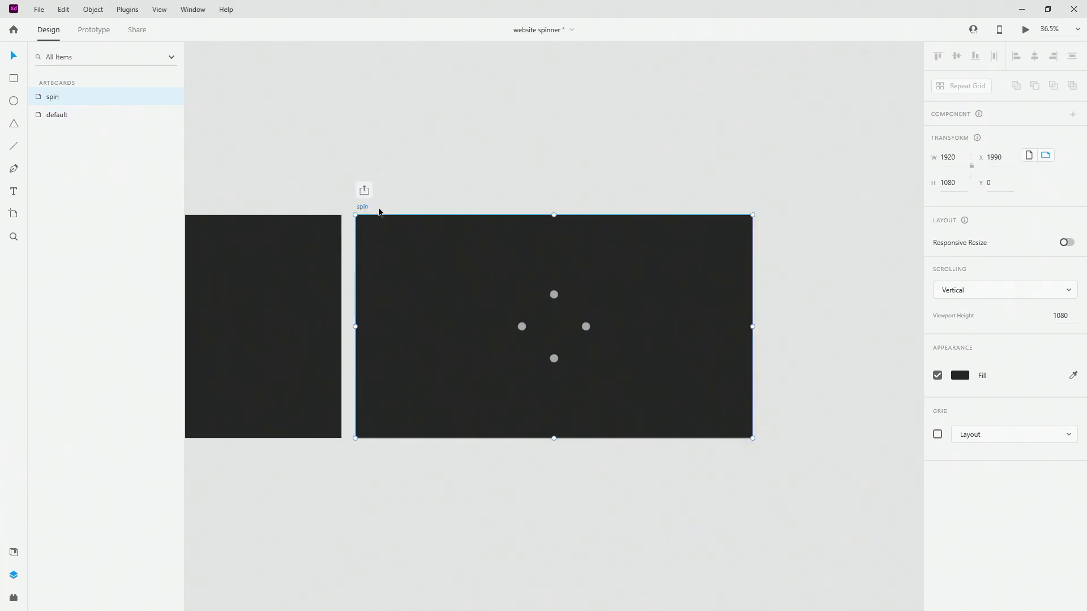
# Step: Change the border colour of circle1 in the spin artboard to red, #FF0000
pyautogui.hotkey('ctrl', '3')
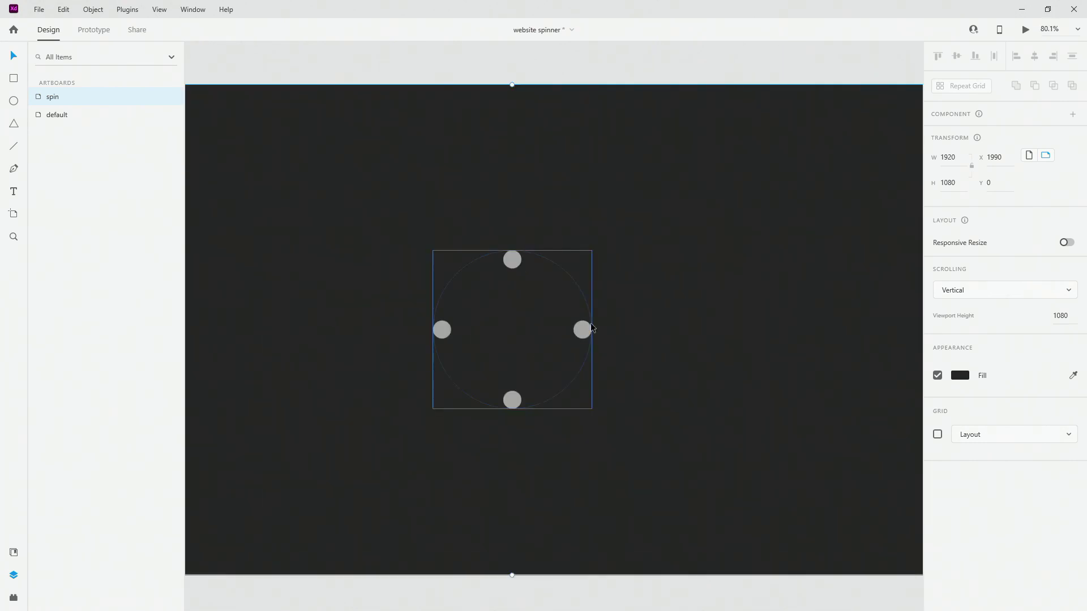
pyautogui.click(513, 260)
pyautogui.doubleClick(513, 259)
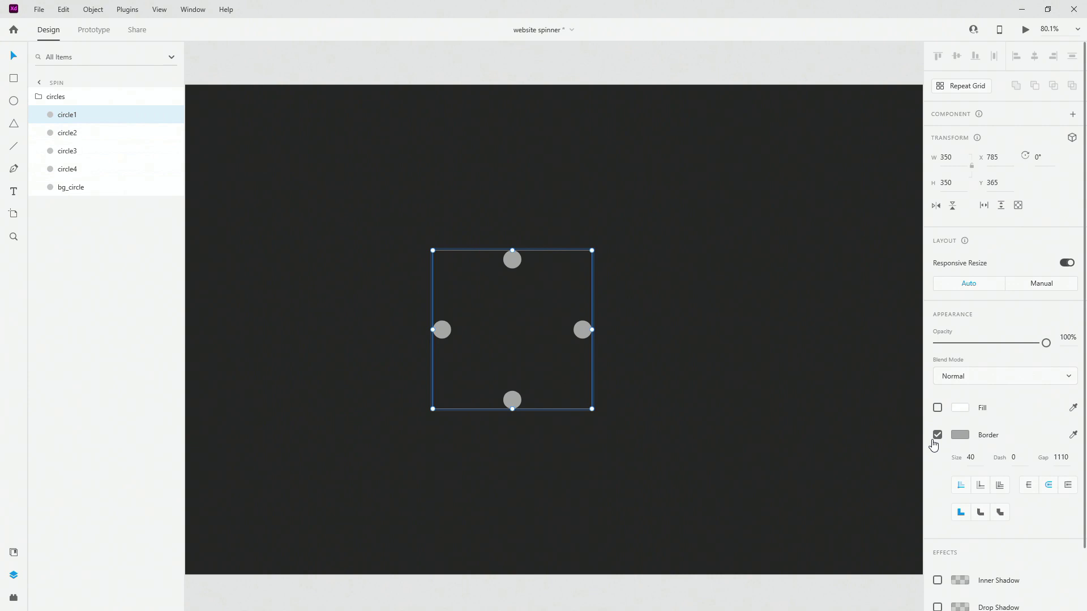
pyautogui.click(960, 435)
pyautogui.moveTo(889, 397); pyautogui.dragTo(887, 352)
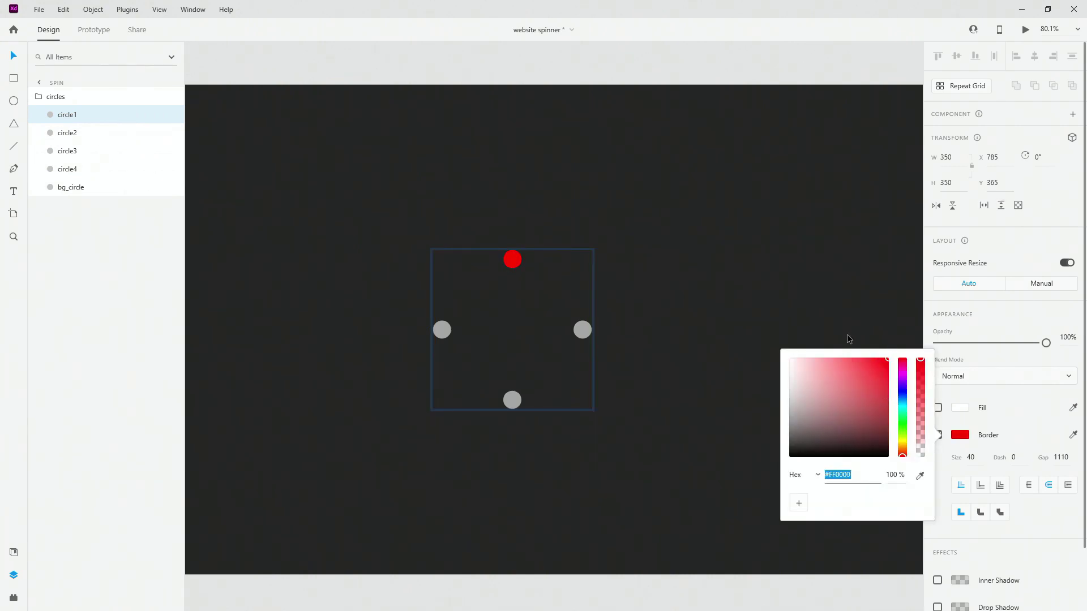
# Step: Rotate the whole circles group in the spin artboard clockwise to 90°
pyautogui.click(46, 97)
pyautogui.scroll(-4, 543, 261)
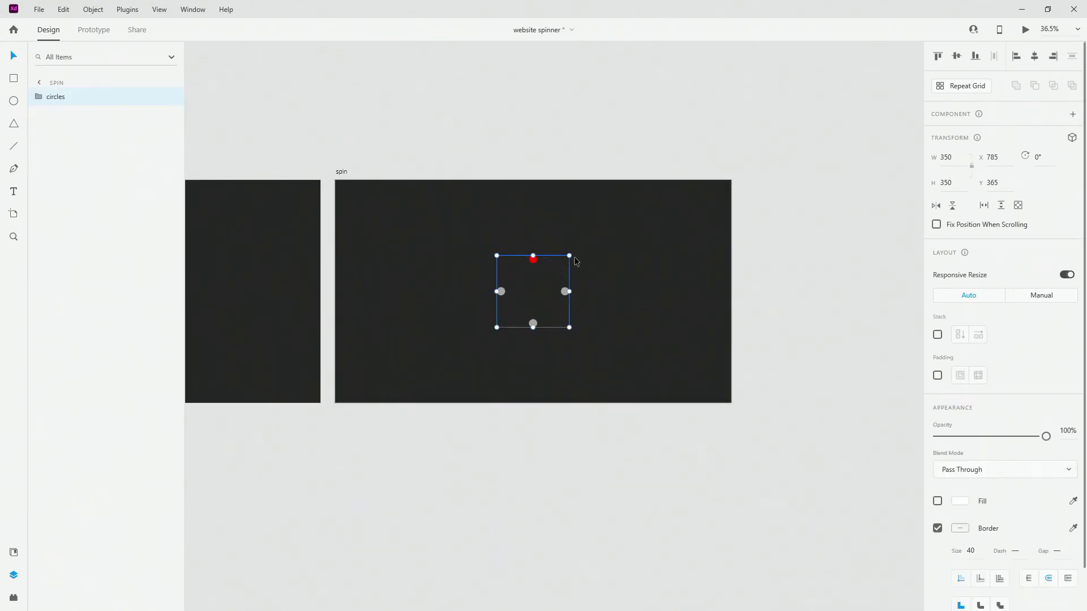
pyautogui.moveTo(573, 256); pyautogui.dragTo(611, 358)
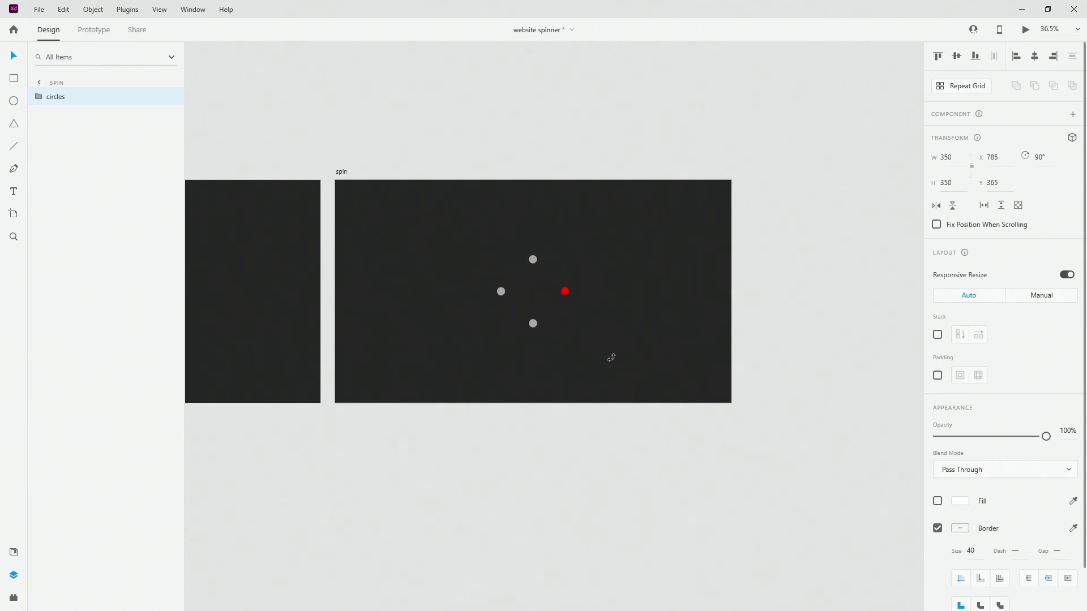
# Step: Duplicate the spin artboard and rename the copy as expand
pyautogui.click(342, 172)
pyautogui.hotkey('ctrl', 'd')
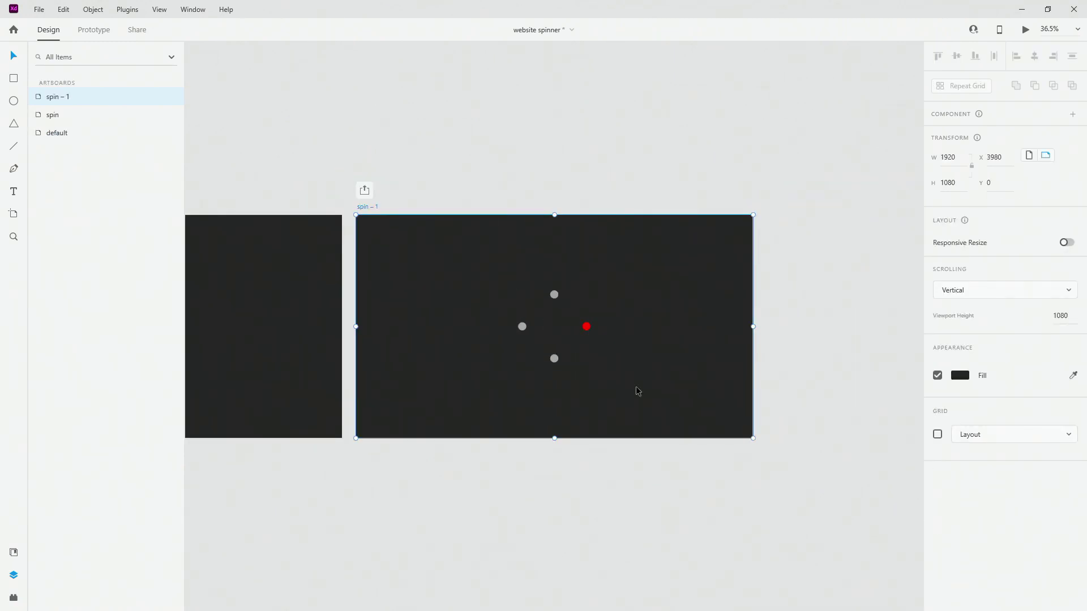
pyautogui.scroll(3, 578, 347)
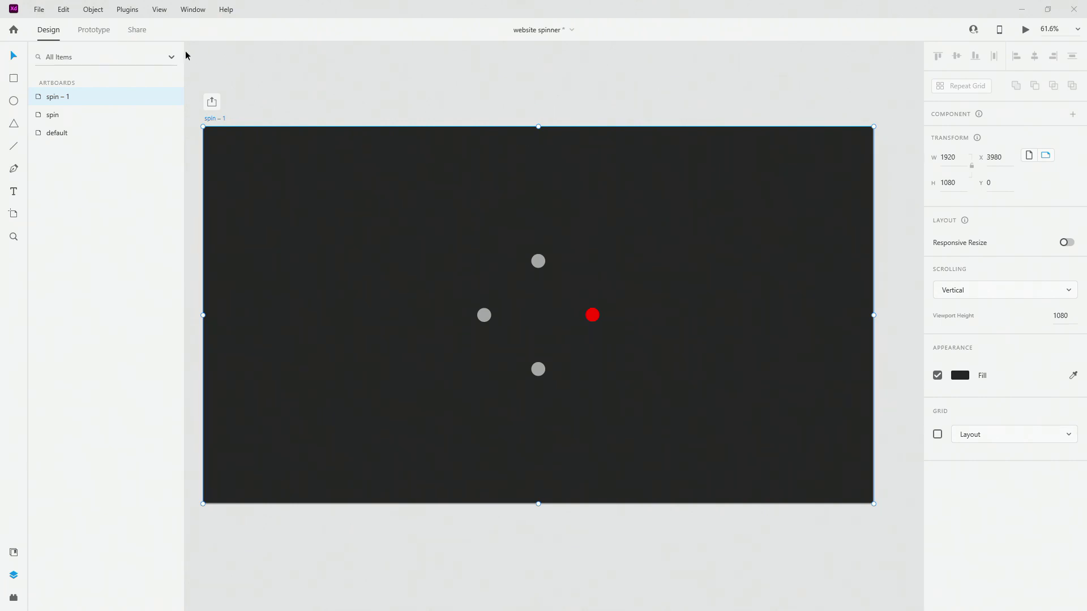
pyautogui.click(590, 329)
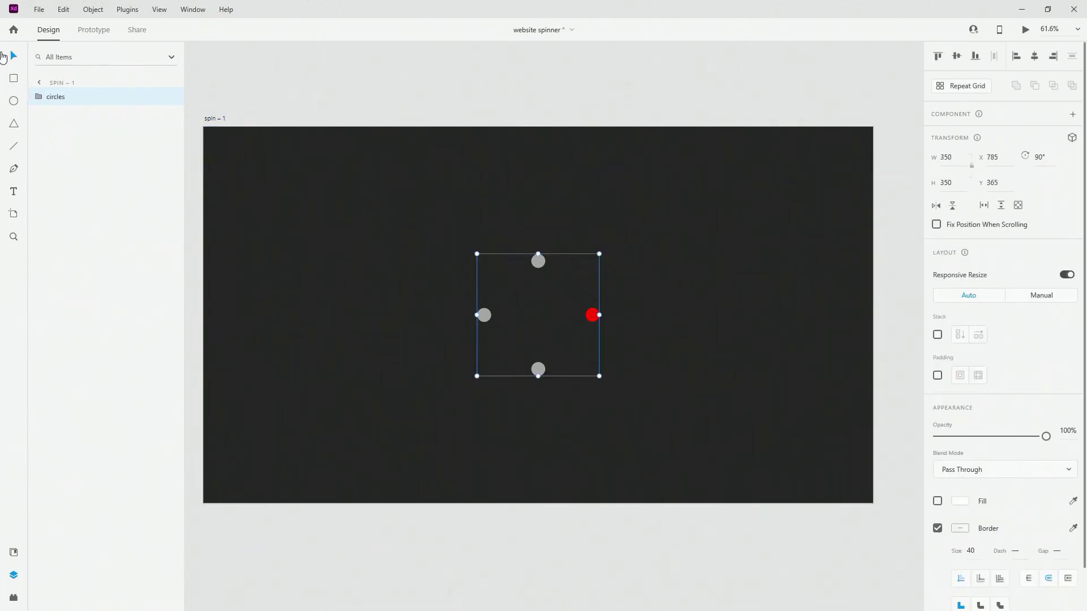
pyautogui.click(37, 97)
pyautogui.click(212, 119)
pyautogui.doubleClick(213, 119)
pyautogui.press('Return')
# Step: Set the border dash of circle1 to circle4 in the expand artboard to 200 and collapse the circles group
pyautogui.doubleClick(538, 262)
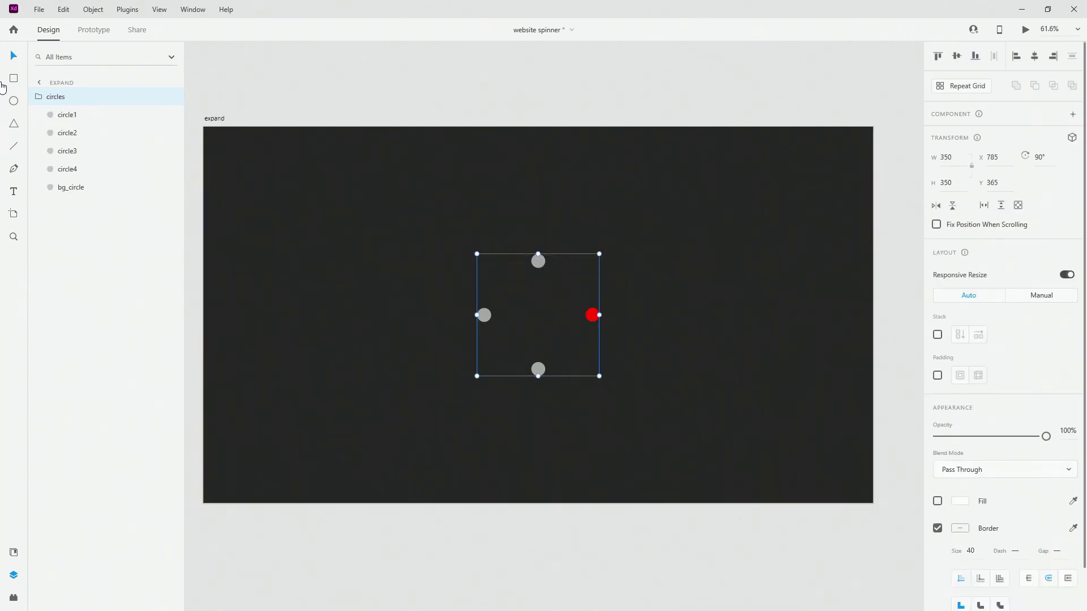
pyautogui.keyDown('shift'); pyautogui.click(78, 171); pyautogui.keyUp('shift')
pyautogui.click(1015, 457)
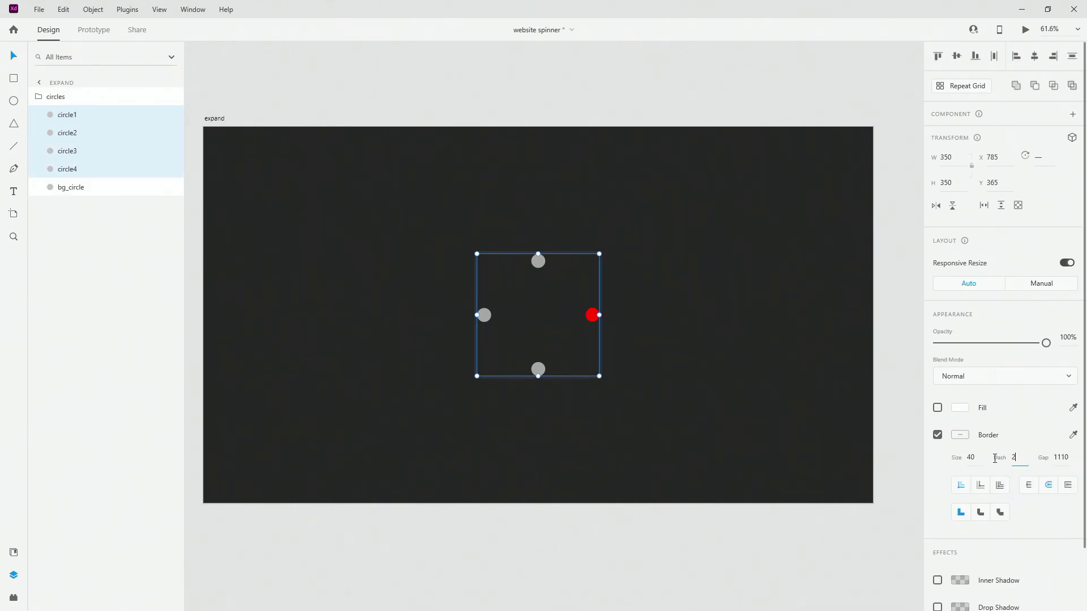
pyautogui.press('Return')
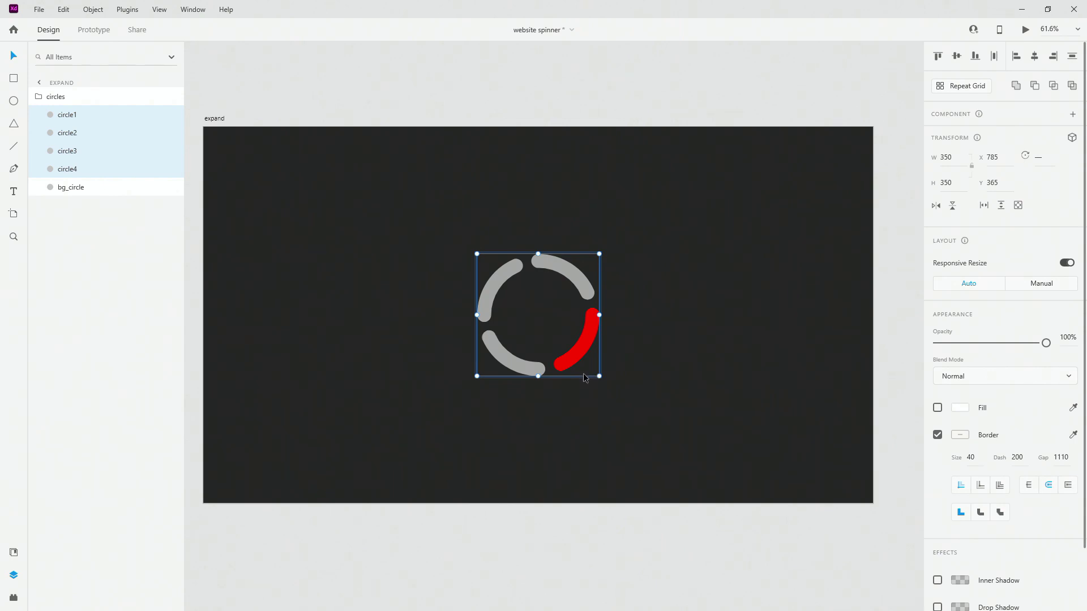
pyautogui.click(49, 97)
pyautogui.keyDown('ctrl'); pyautogui.scroll(-5, 831, 404); pyautogui.keyUp('ctrl')
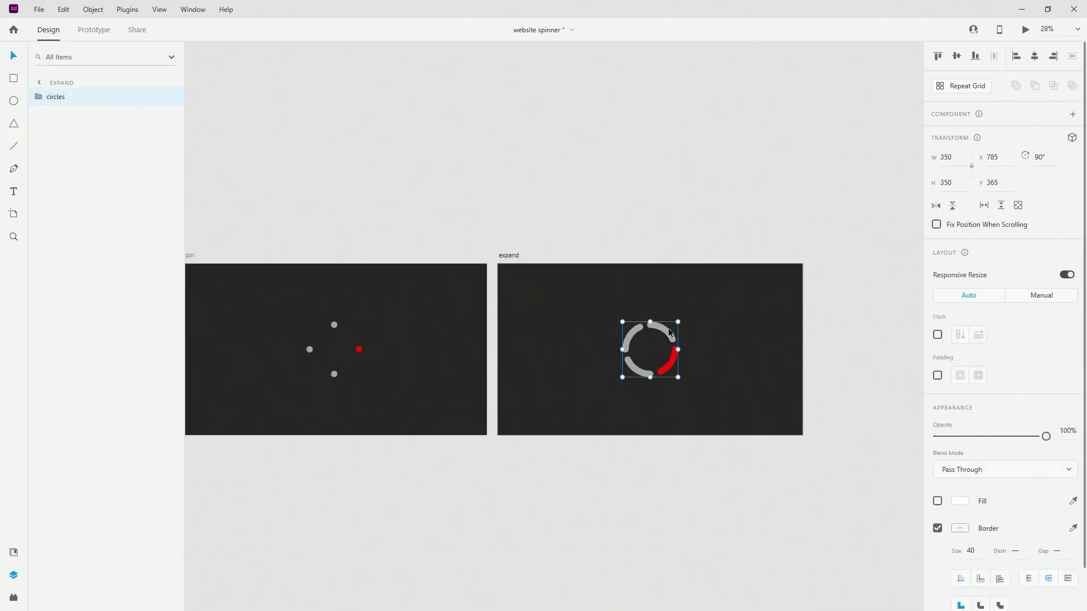
pyautogui.doubleClick(656, 335)
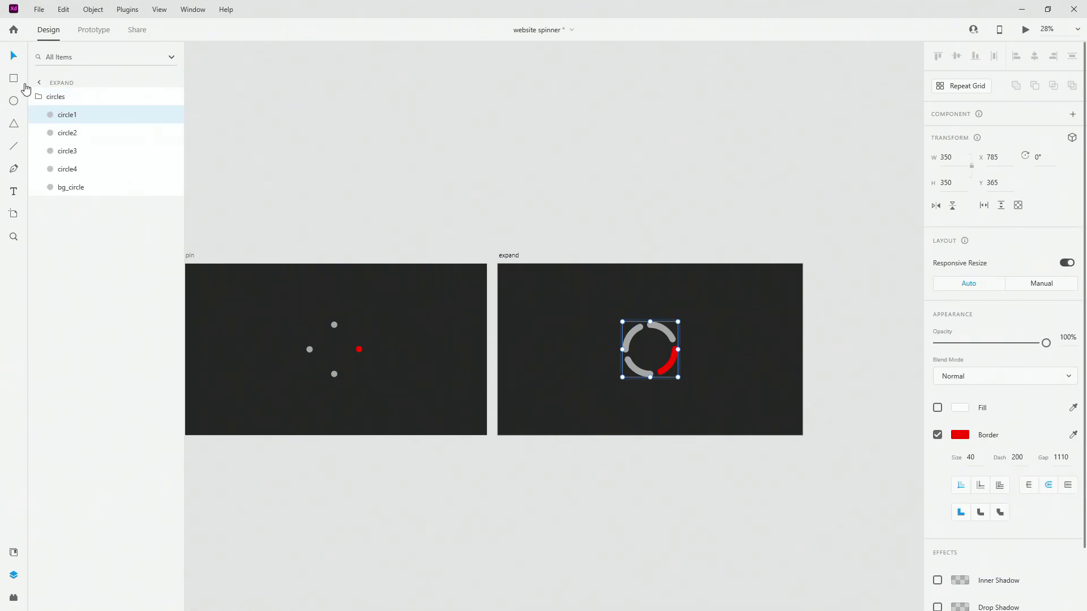
pyautogui.click(38, 97)
# Step: Duplicate the expand artboard and rename the copy as spin
pyautogui.scroll(-3, 736, 316)
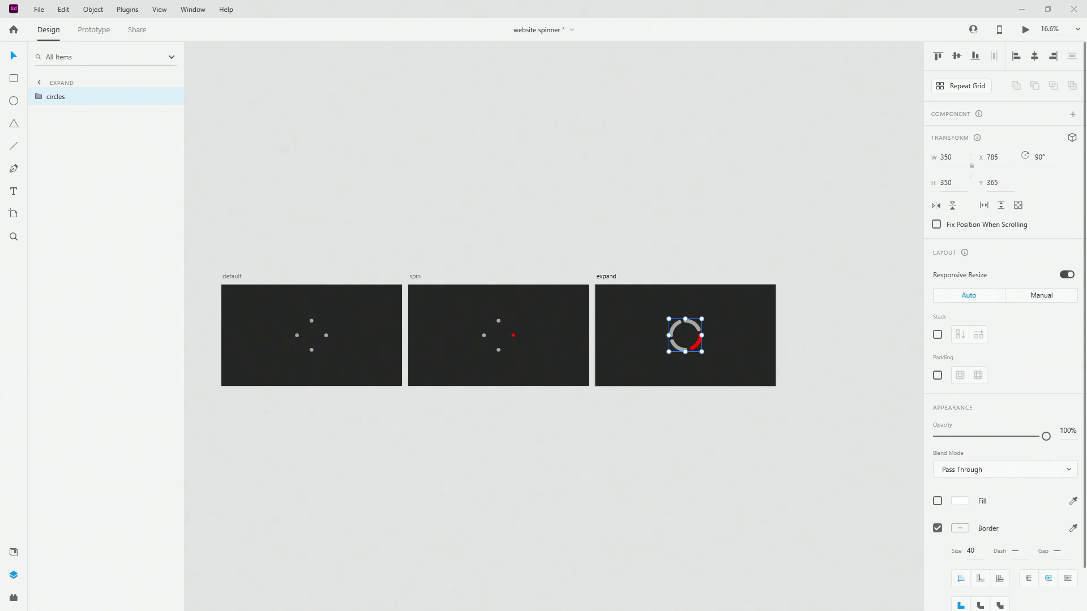
pyautogui.click(602, 277)
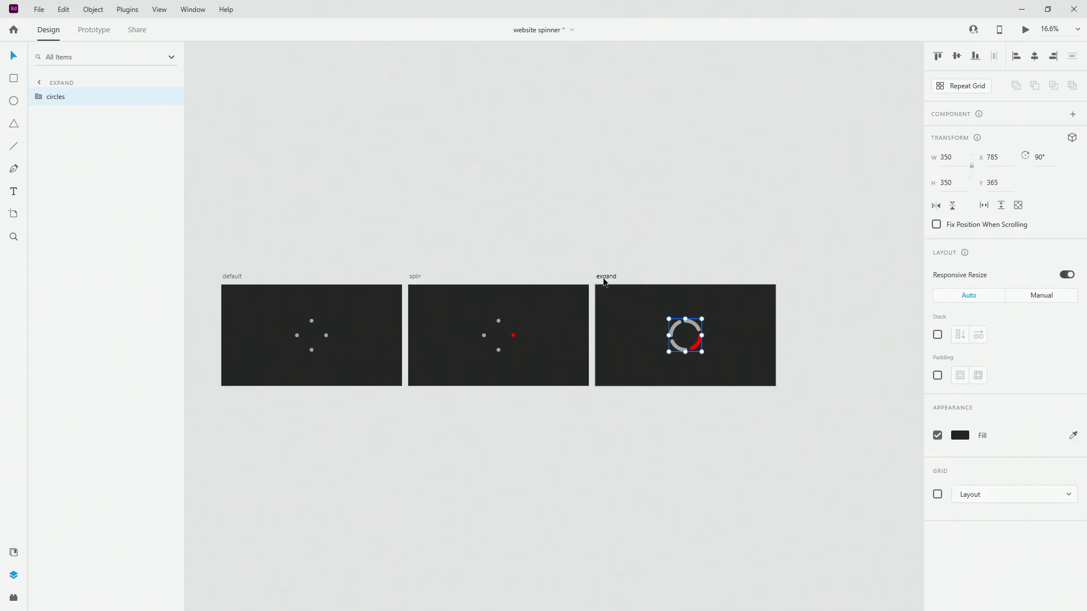
pyautogui.hotkey('ctrl', 'd')
pyautogui.hscroll(5, 707, 299)
pyautogui.scroll(5, 487, 297)
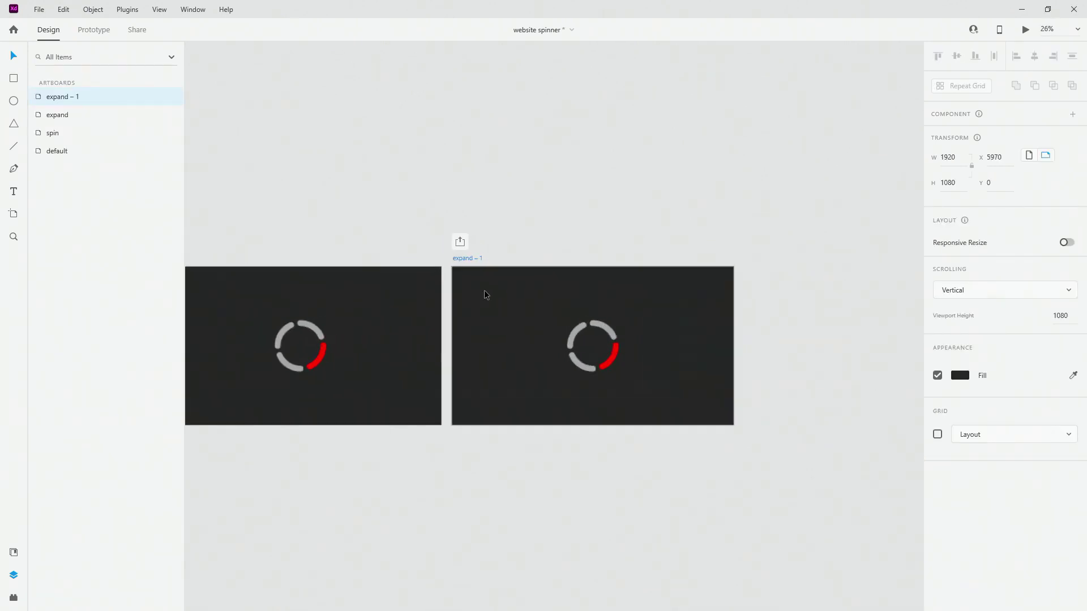
pyautogui.doubleClick(460, 248)
pyautogui.write('sp')
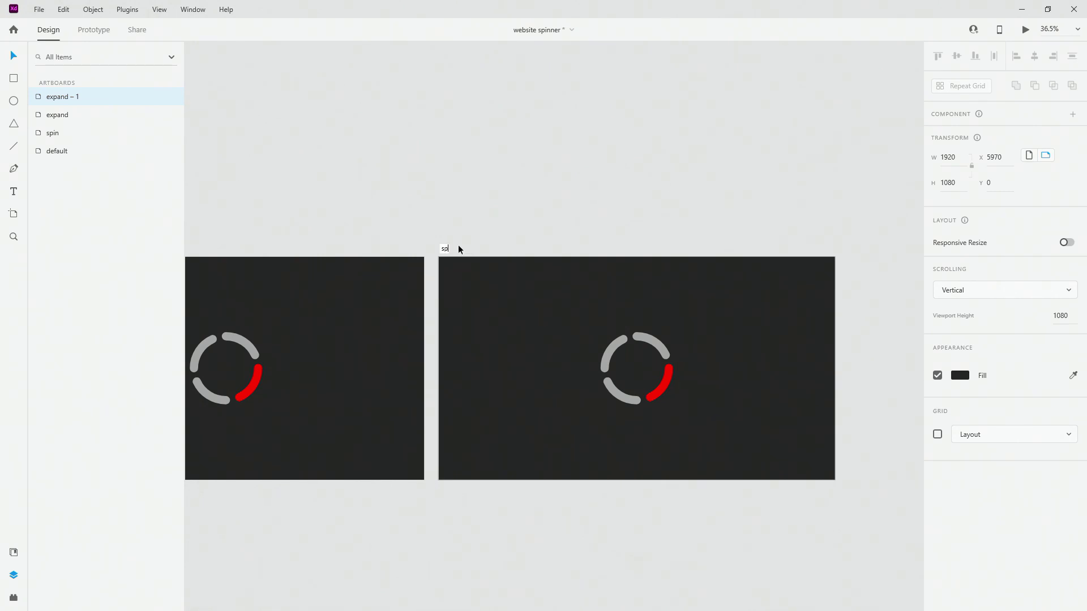
pyautogui.write('in')
pyautogui.press('Return')
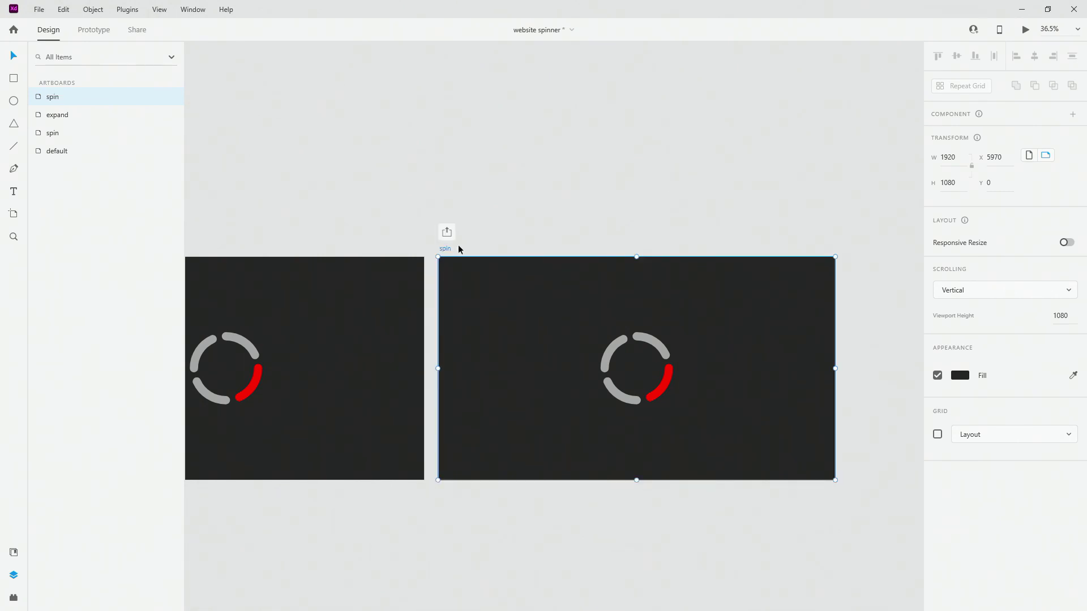
# Step: In the second spin artboard, set the border dash of circle1 to circle4 to 0 and rotate the circles group to 180°
pyautogui.doubleClick(652, 346)
pyautogui.keyDown('shift'); pyautogui.click(85, 169); pyautogui.keyUp('shift')
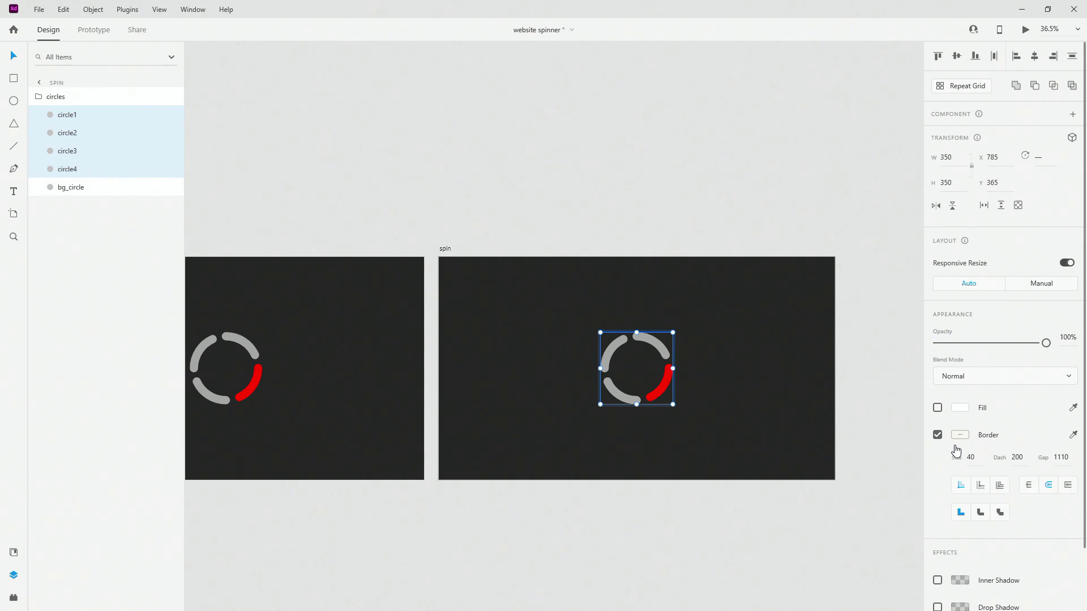
pyautogui.write('0')
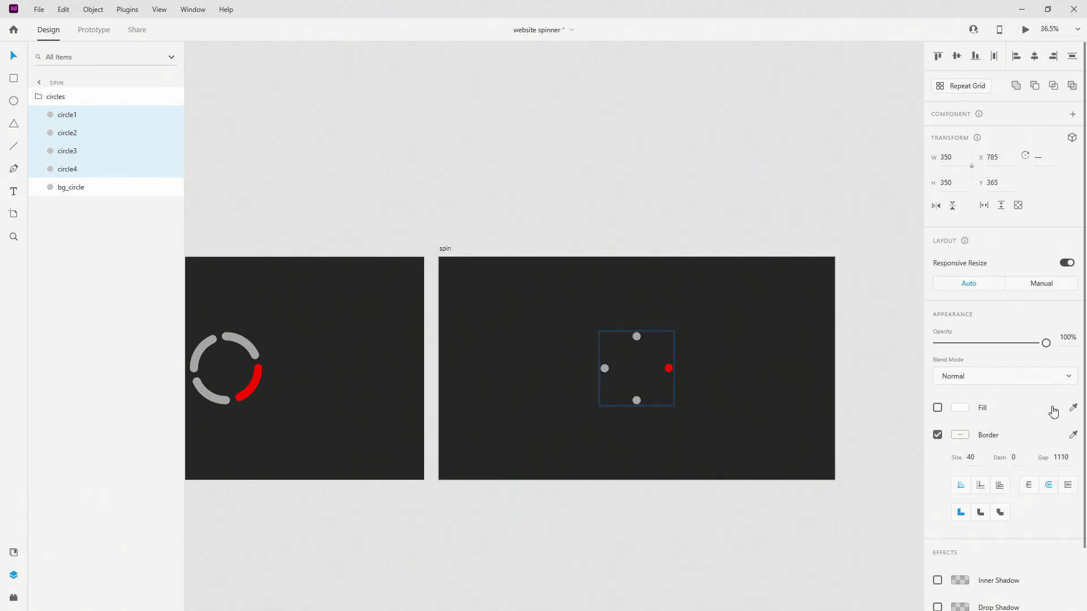
pyautogui.click(51, 96)
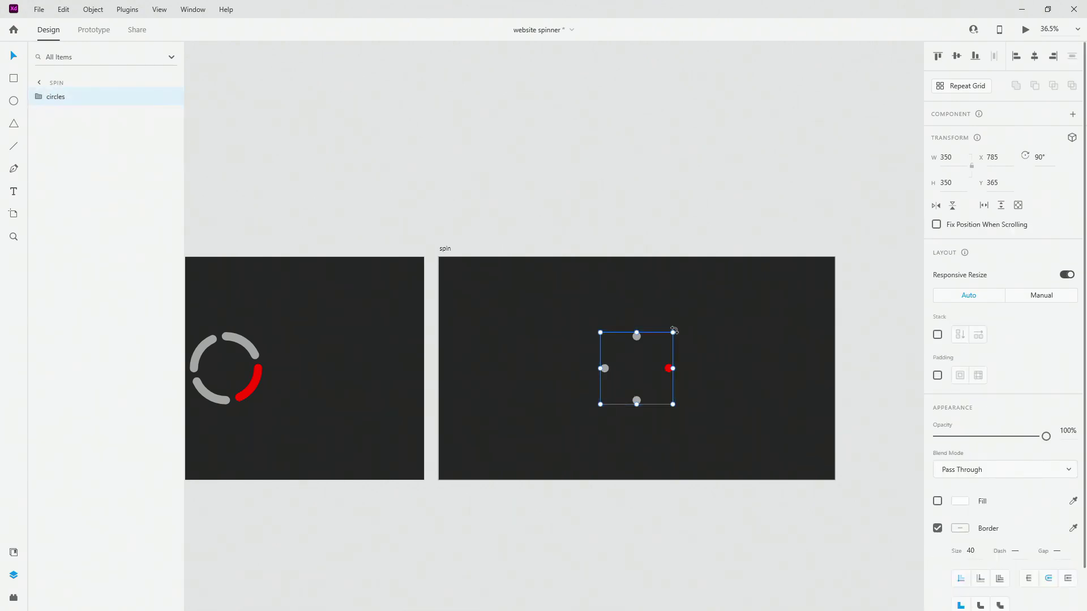
pyautogui.moveTo(674, 330); pyautogui.dragTo(674, 401)
# Step: Duplicate the second spin artboard and rename the copy as expand
pyautogui.click(447, 249)
pyautogui.hotkey('ctrl', 'd')
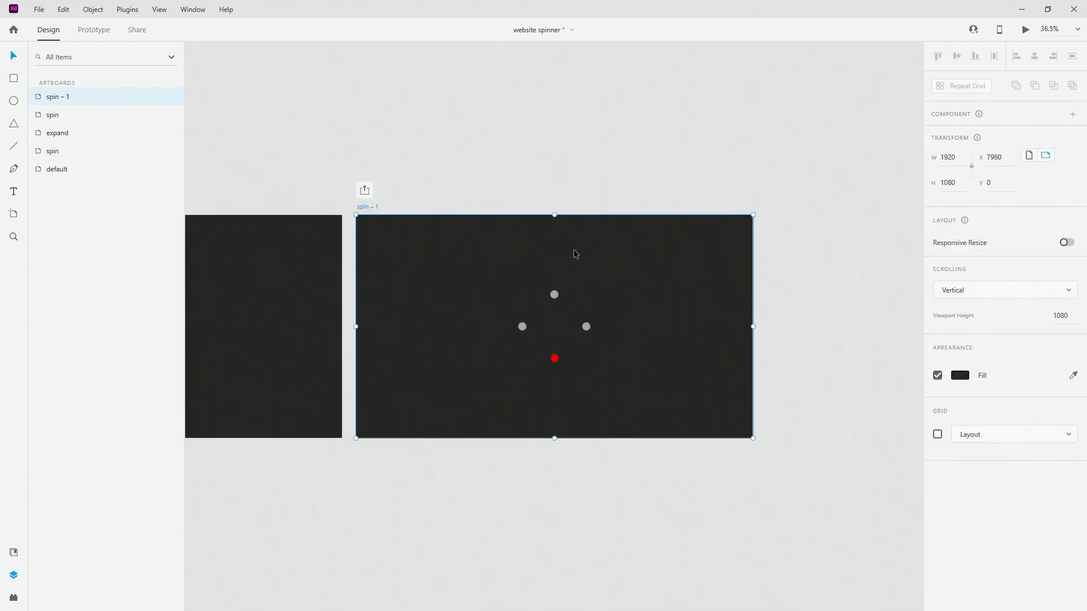
pyautogui.doubleClick(371, 207)
pyautogui.write('s')
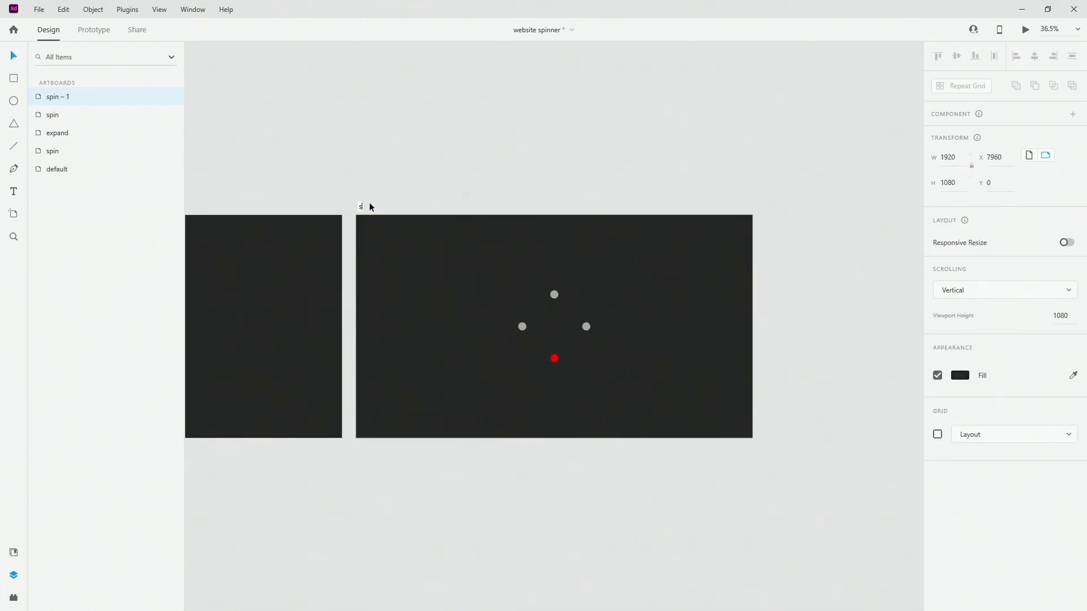
pyautogui.write('xpand')
pyautogui.press('Return')
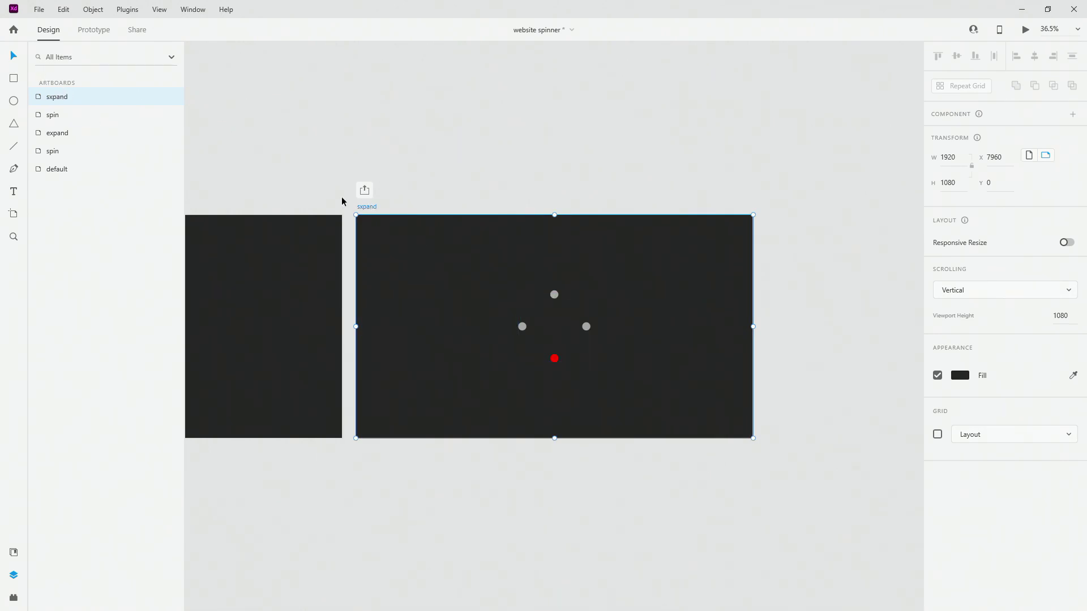
pyautogui.doubleClick(375, 210)
pyautogui.write('e')
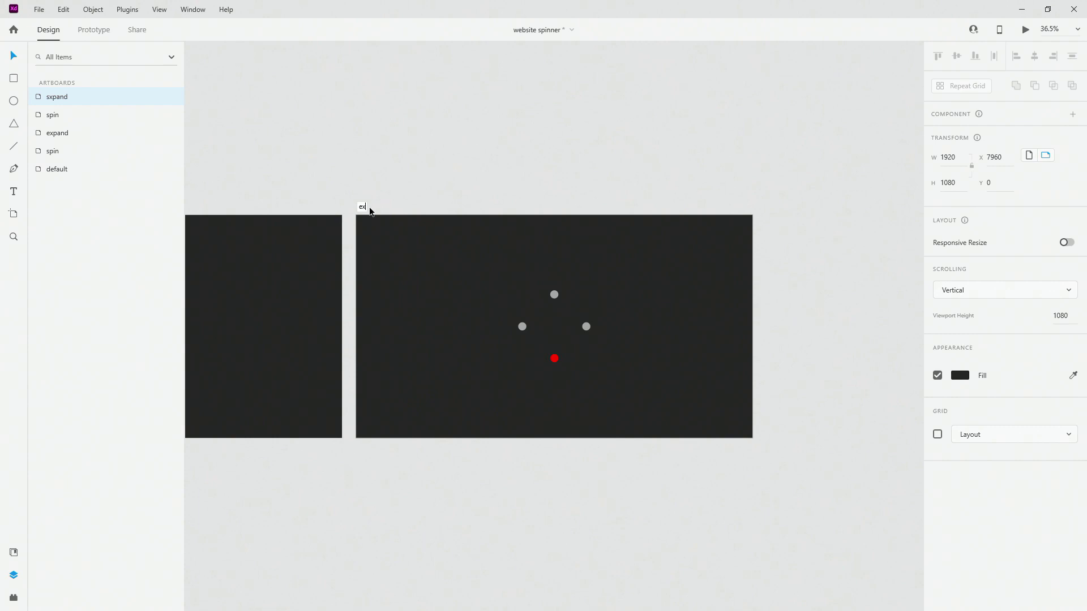
pyautogui.press('Return')
# Step: In the second expand artboard, set the border dash of circle1 to circle4 to 200 and collapse the circles group
pyautogui.click(555, 294)
pyautogui.click(78, 131)
pyautogui.click(80, 116)
pyautogui.keyDown('shift'); pyautogui.click(80, 168); pyautogui.keyUp('shift')
pyautogui.click(1019, 459)
pyautogui.write('200')
pyautogui.press('Return')
pyautogui.scroll(-3, 570, 413)
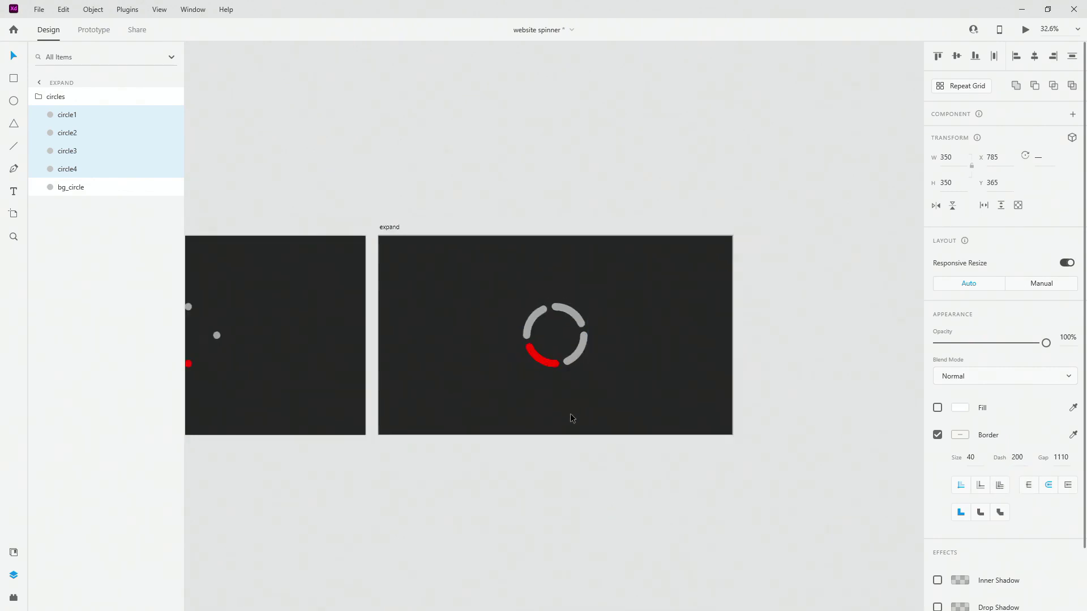
pyautogui.click(53, 97)
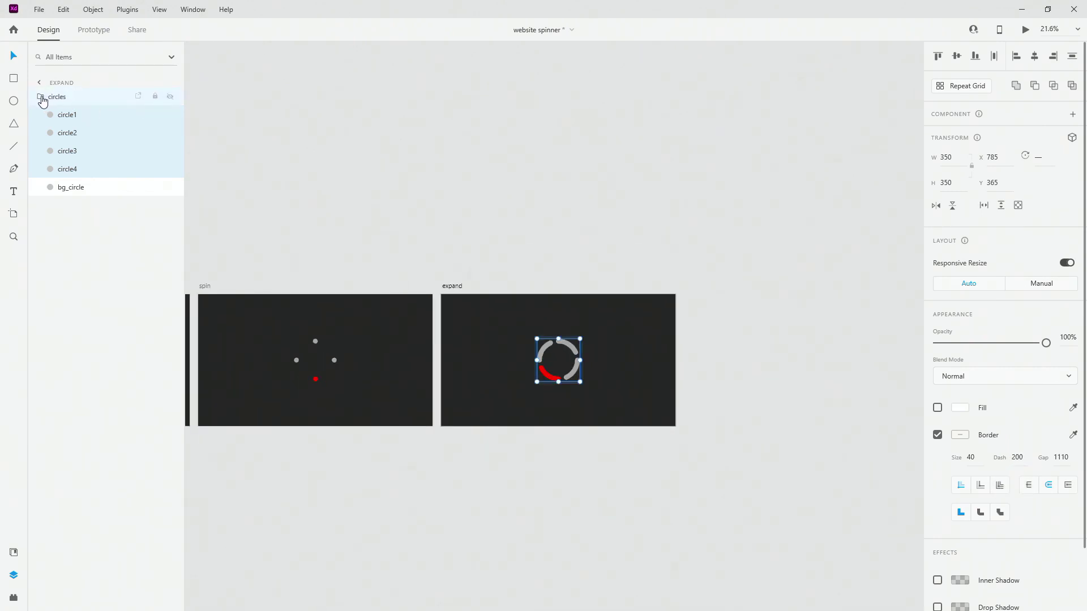
pyautogui.click(39, 97)
# Step: Duplicate the second expand artboard and rename the copy as spin
pyautogui.scroll(-3, 780, 311)
pyautogui.scroll(3, 780, 313)
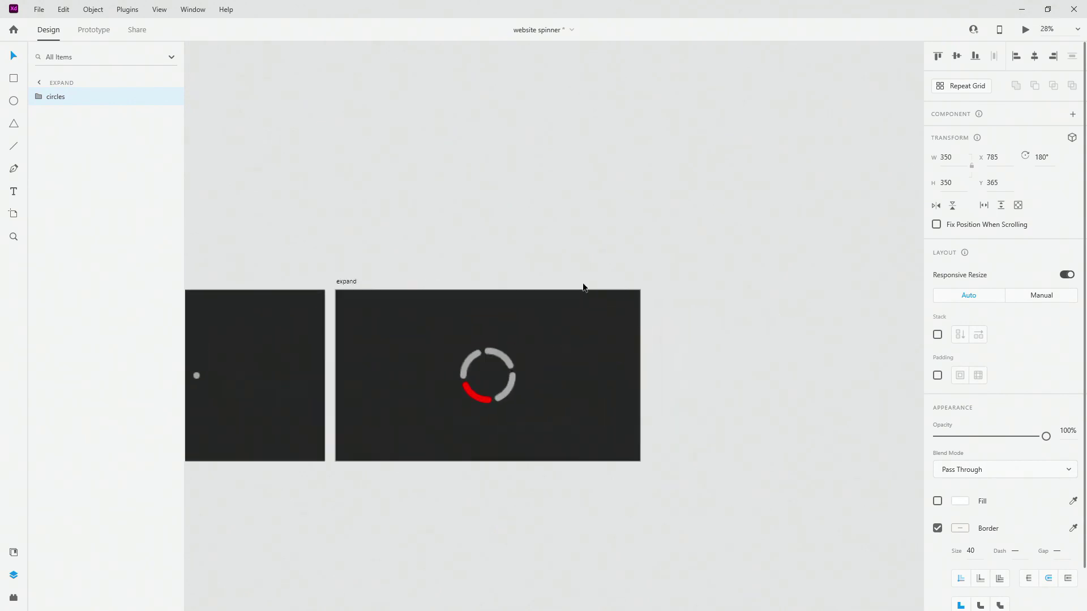
pyautogui.click(347, 285)
pyautogui.scroll(-1, 630, 276)
pyautogui.hscroll(-1, 630, 276)
pyautogui.doubleClick(410, 233)
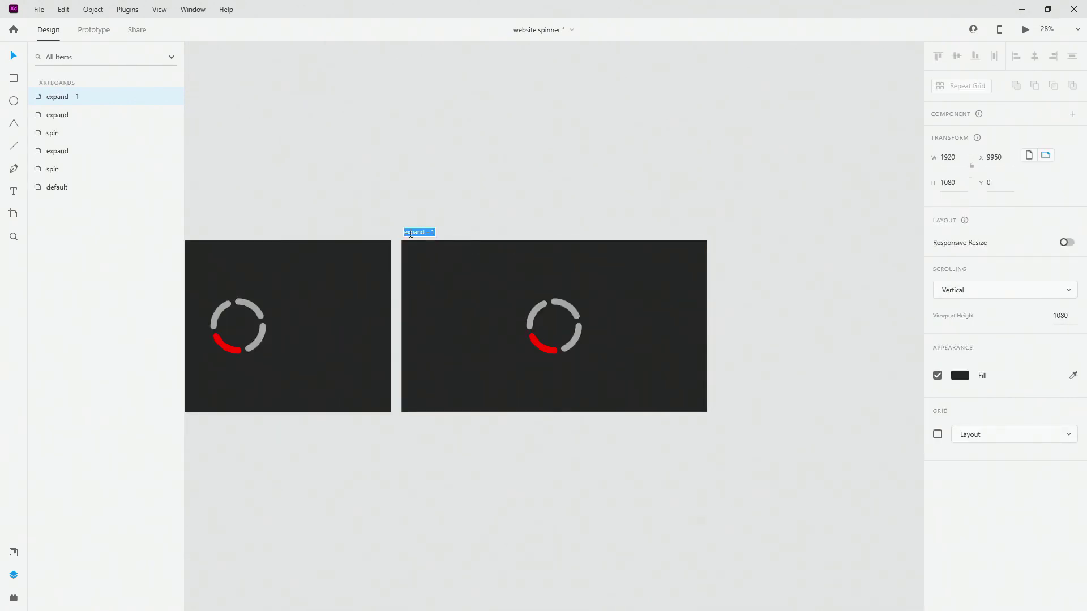
pyautogui.write('spin')
pyautogui.press('Return')
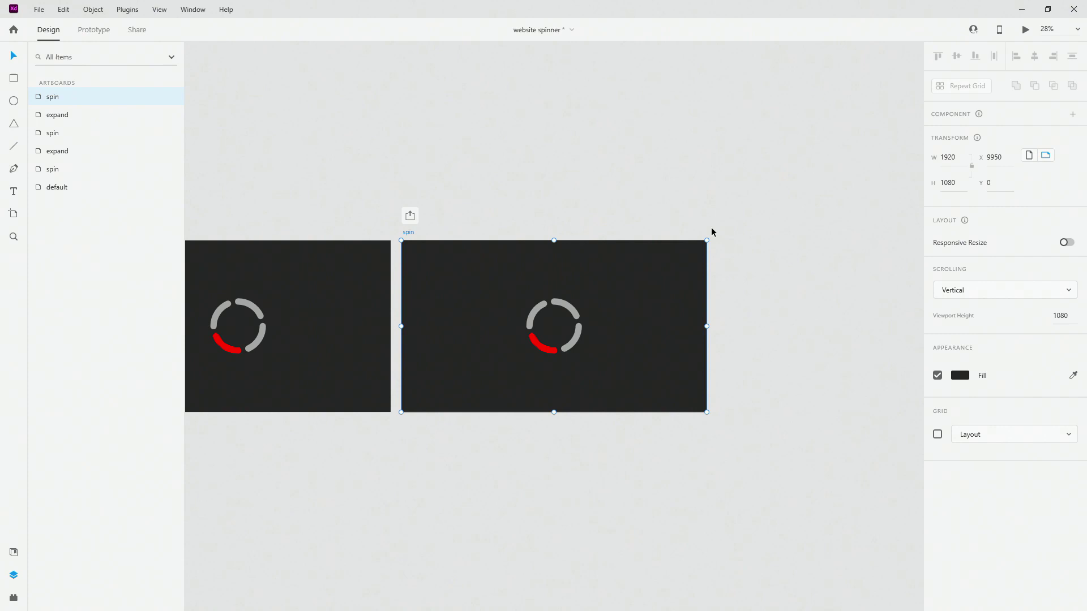
# Step: In the third spin artboard, set the border dash of circle1 to circle4 to 0 and rotate the circles group another quarter turn clockwise
pyautogui.doubleClick(569, 301)
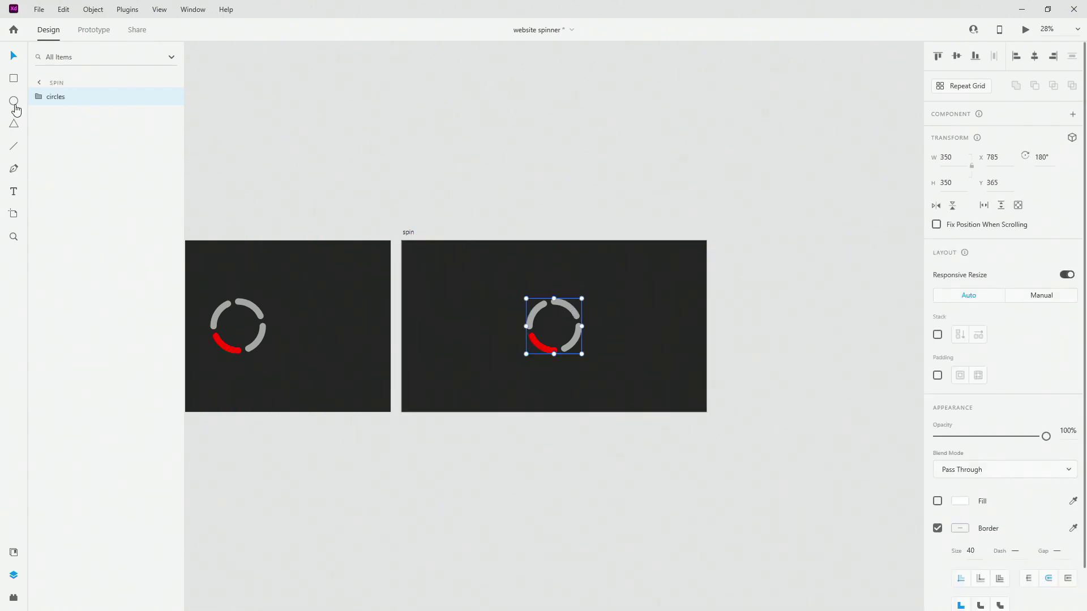
pyautogui.keyDown('shift'); pyautogui.click(67, 168); pyautogui.keyUp('shift')
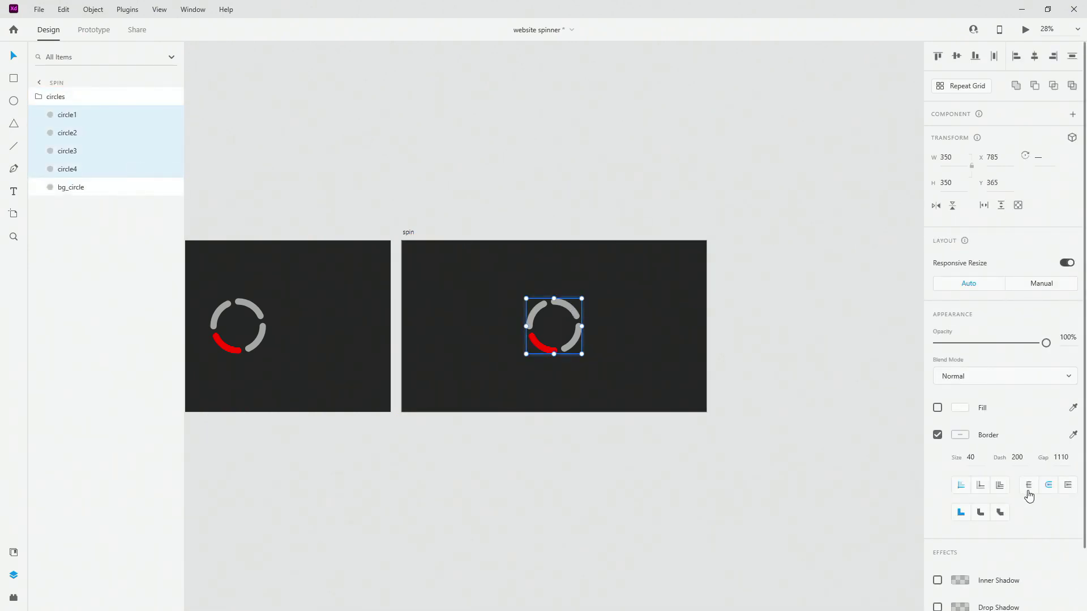
pyautogui.doubleClick(1017, 458)
pyautogui.write('0')
pyautogui.press('Escape')
pyautogui.moveTo(586, 296); pyautogui.dragTo(611, 404)
# Step: Duplicate the third spin artboard and rename the copy as expand
pyautogui.click(409, 236)
pyautogui.hotkey('ctrl', 'd')
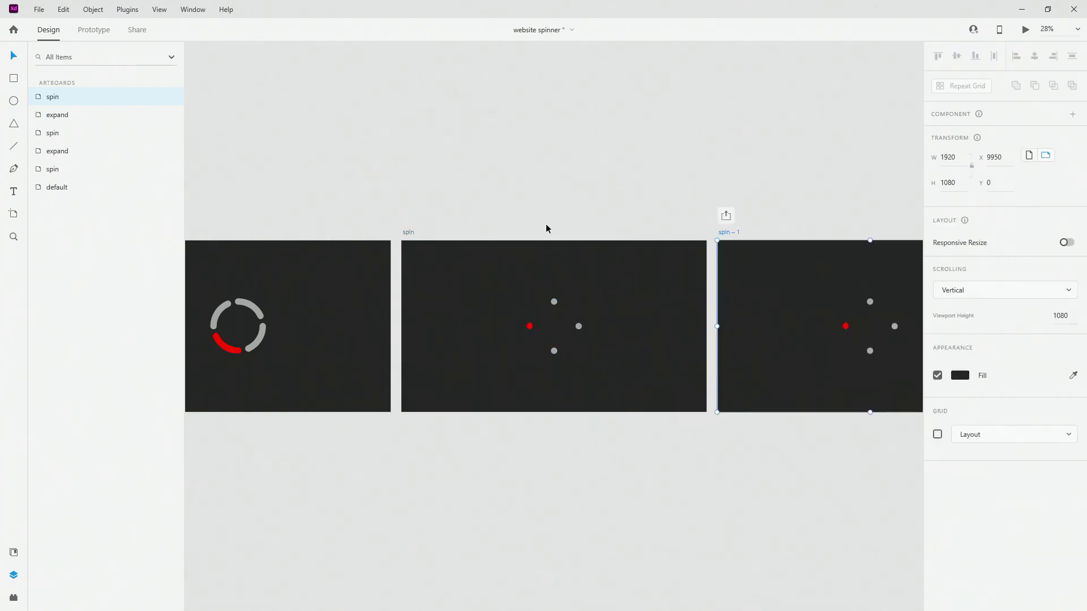
pyautogui.doubleClick(419, 233)
pyautogui.write('expand')
pyautogui.press('Return')
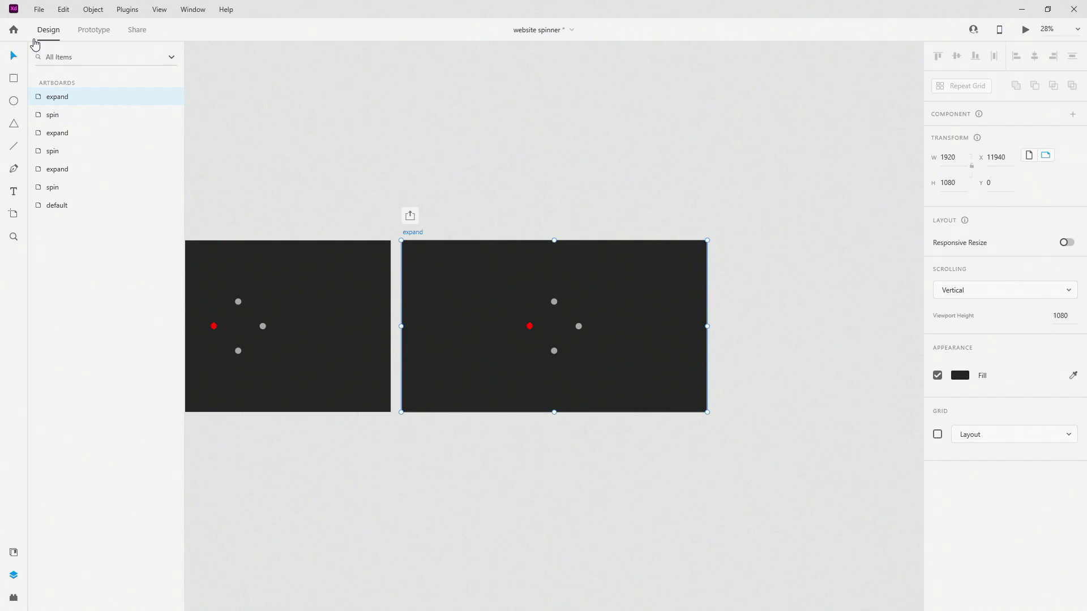
# Step: In the third expand artboard, set the border dash of circle1 to circle4 to 200
pyautogui.click(549, 315)
pyautogui.click(38, 97)
pyautogui.click(64, 115)
pyautogui.keyDown('shift'); pyautogui.click(80, 169); pyautogui.keyUp('shift')
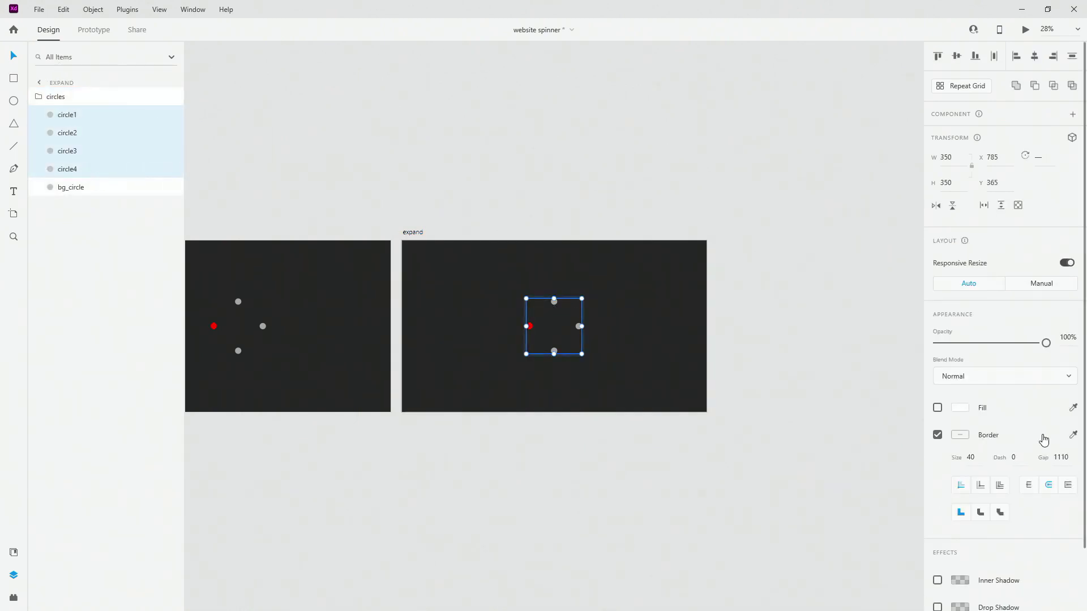
pyautogui.click(1017, 457)
pyautogui.write('200')
pyautogui.press('Return')
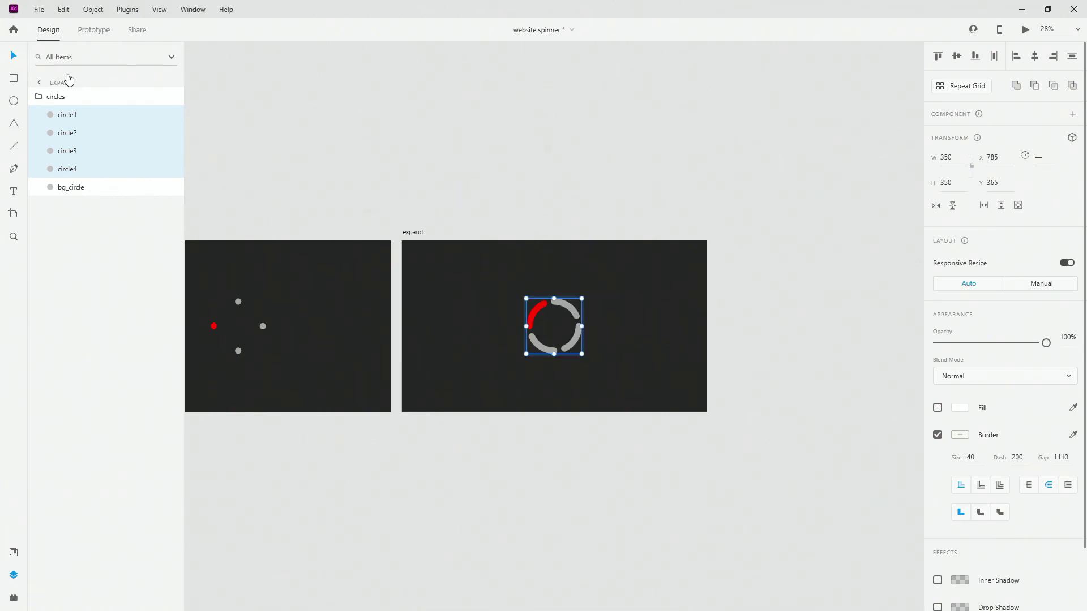
# Step: In the first spin artboard, recolor the red circle1 border with the grey sampled from a neighbouring dot
pyautogui.scroll(-2, 1063, 344)
pyautogui.scroll(-8, 875, 363)
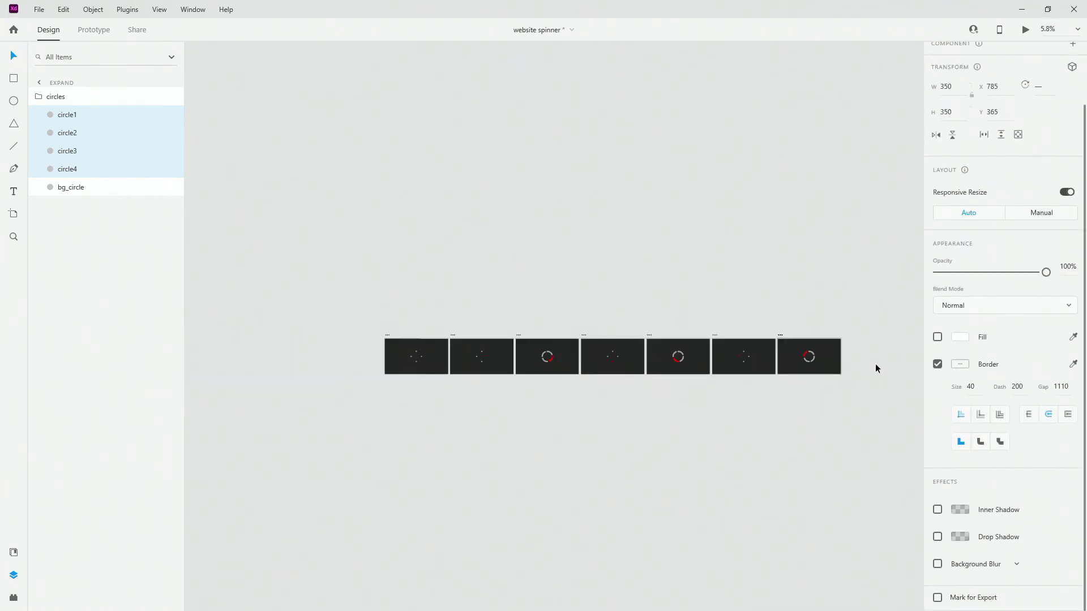
pyautogui.scroll(8, 668, 340)
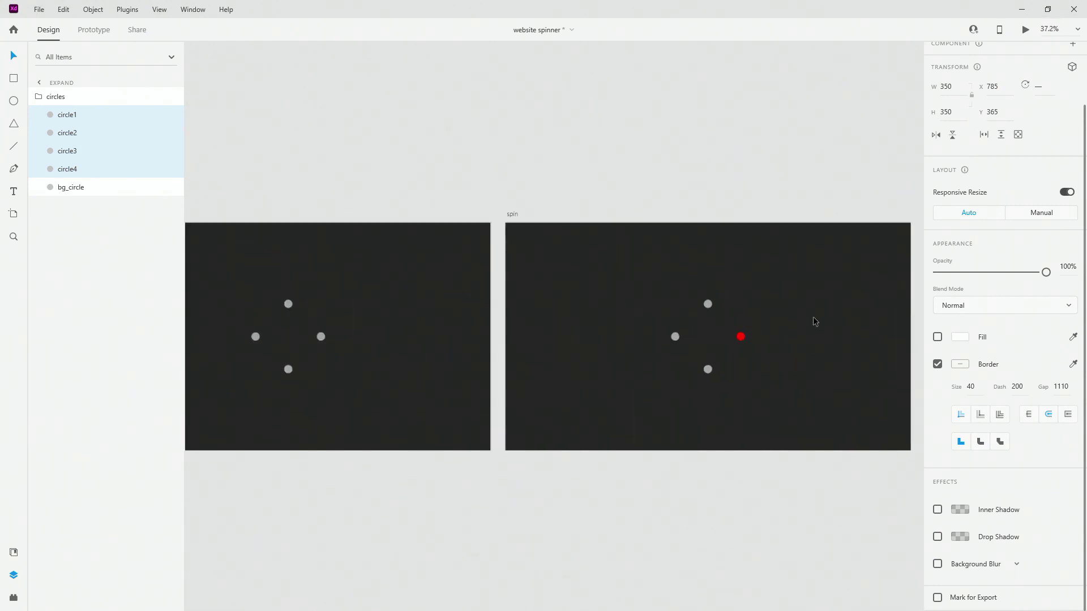
pyautogui.click(719, 343)
pyautogui.click(959, 364)
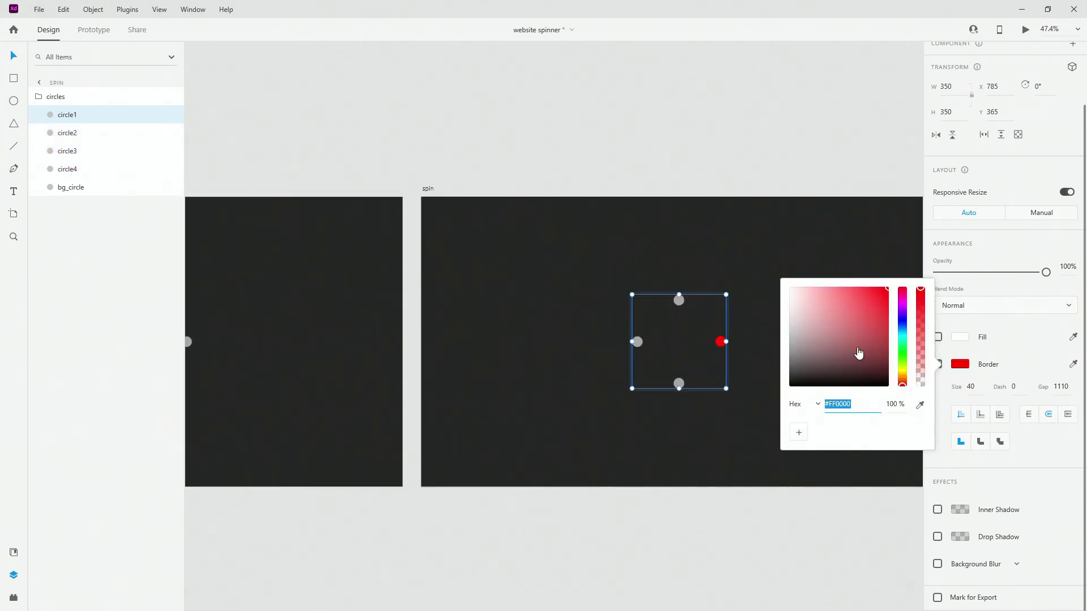
pyautogui.click(1073, 364)
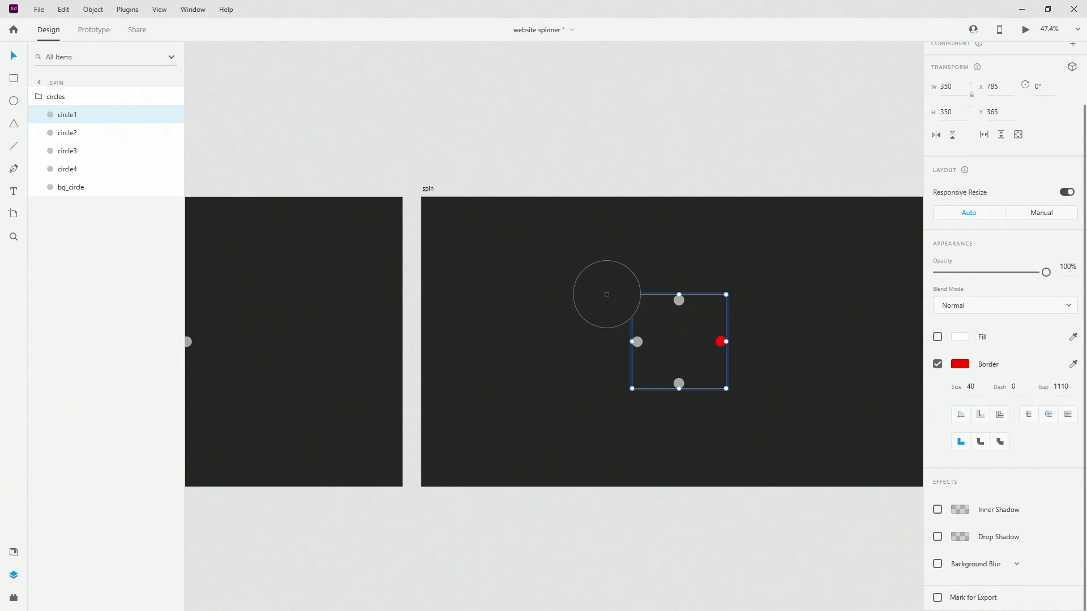
pyautogui.click(679, 300)
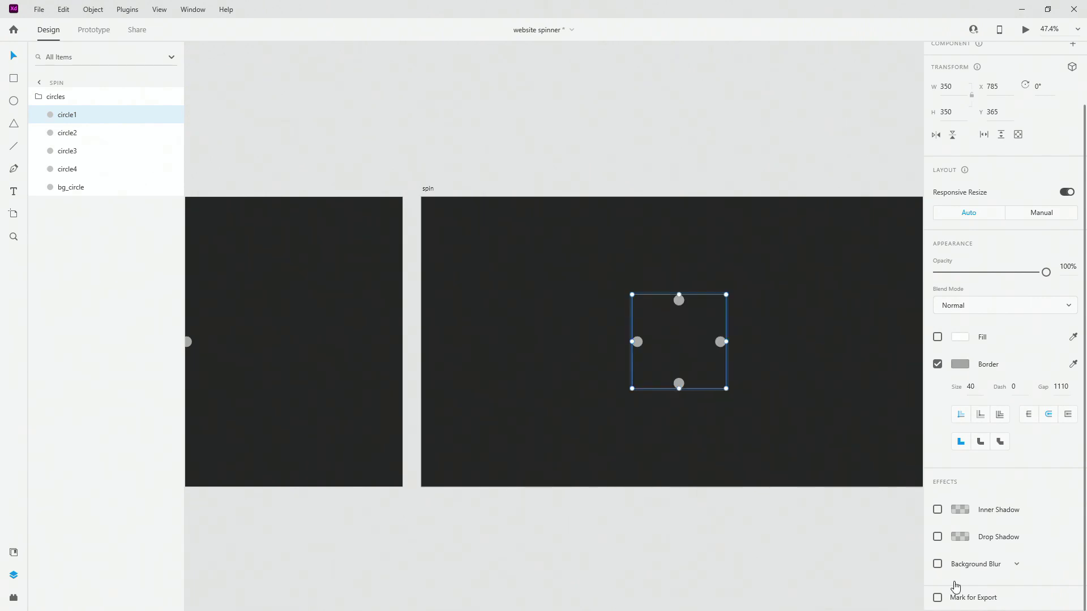
# Step: Save the grey border color of circle1 as a reusable swatch and deselect the circle
pyautogui.click(957, 366)
pyautogui.click(799, 433)
pyautogui.click(734, 167)
# Step: In the first expand artboard, change the red arc's border to the saved grey swatch
pyautogui.hscroll(-8, 734, 167)
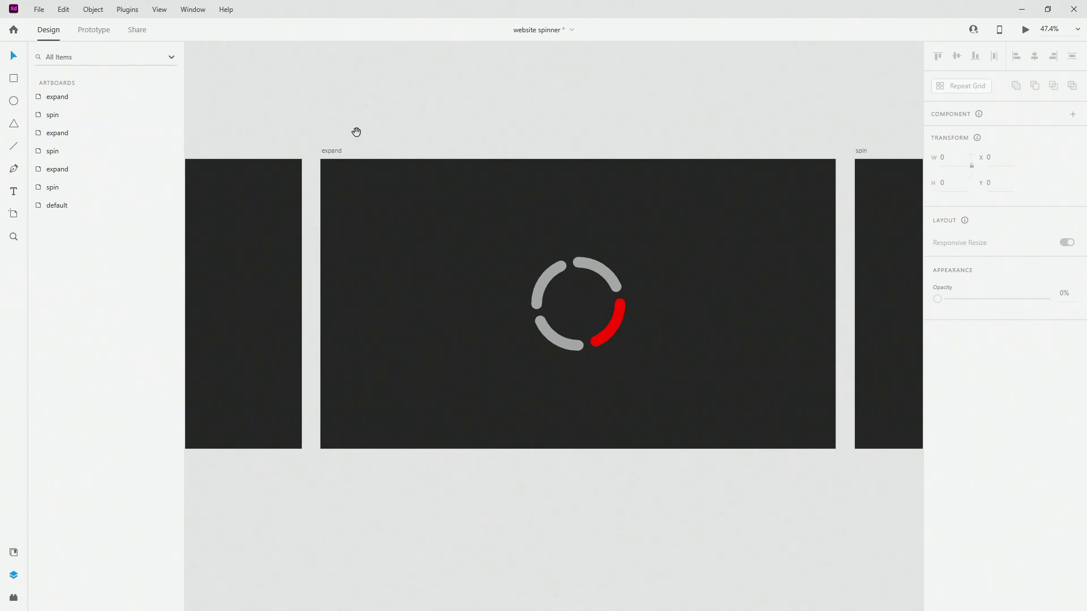
pyautogui.doubleClick(596, 338)
pyautogui.click(960, 435)
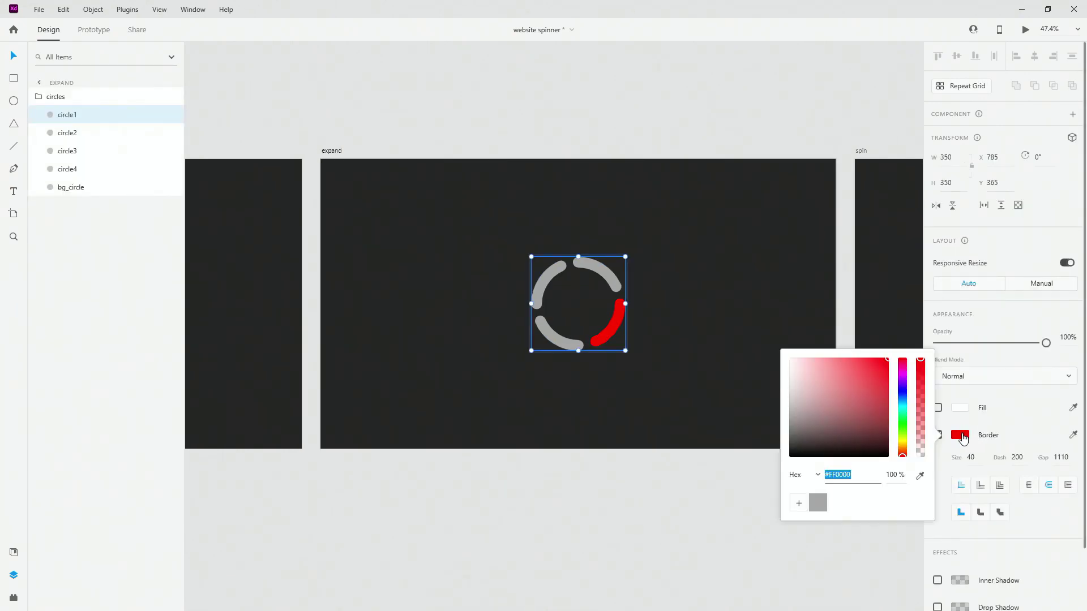
pyautogui.click(815, 505)
pyautogui.click(689, 126)
# Step: In the second spin artboard, change the red dot's border to the saved grey swatch
pyautogui.hscroll(10, 477, 151)
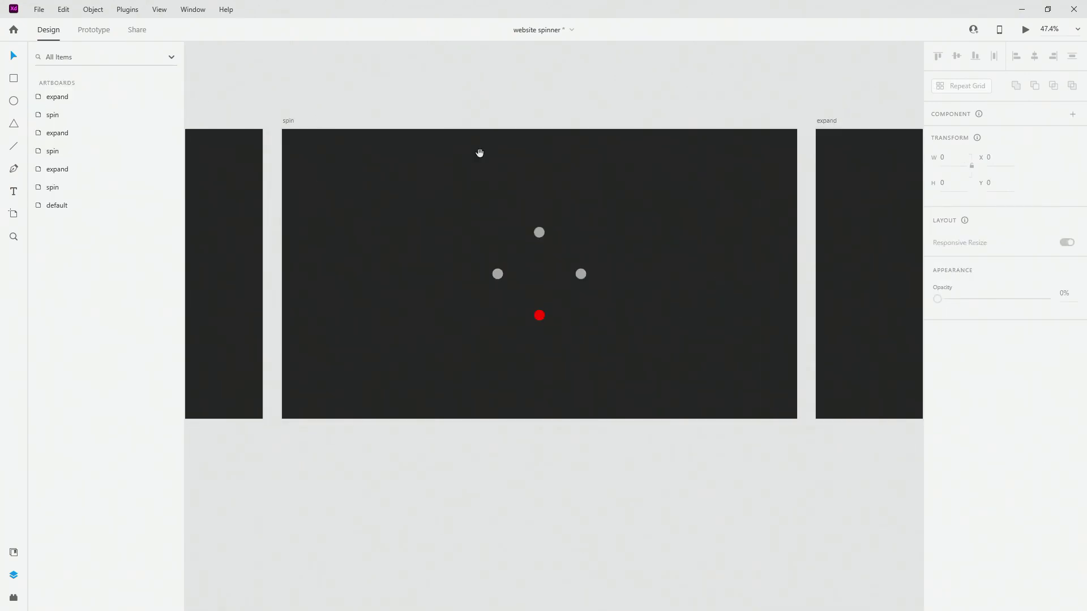
pyautogui.doubleClick(540, 319)
pyautogui.click(960, 435)
pyautogui.click(815, 502)
pyautogui.click(810, 117)
# Step: In the second expand artboard, change the red arc's border to the saved grey swatch #A8A8A8
pyautogui.hscroll(10, 295, 134)
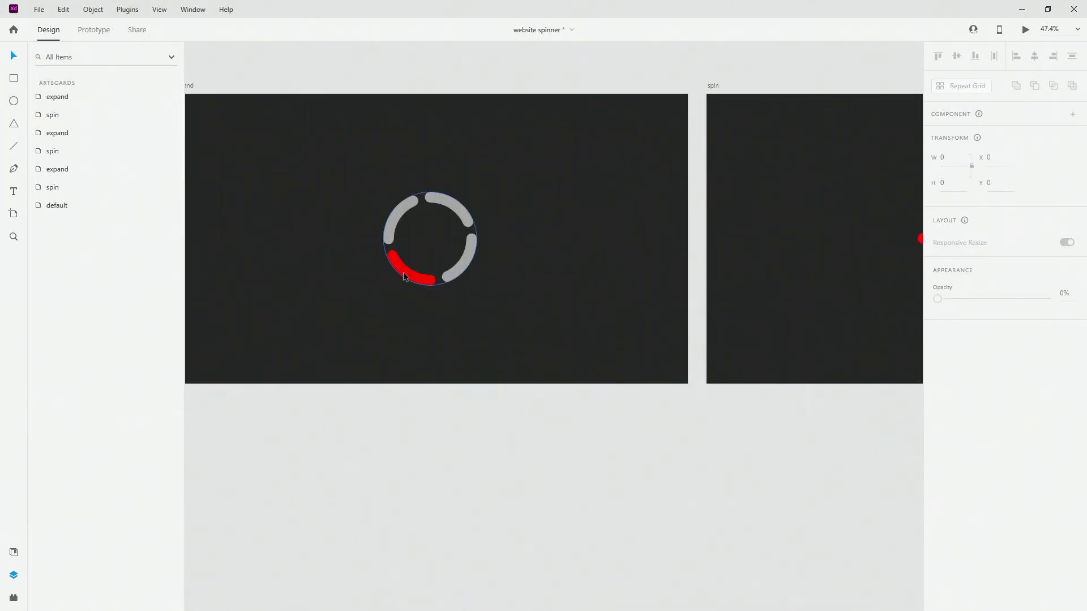
pyautogui.doubleClick(404, 276)
pyautogui.click(961, 434)
pyautogui.click(818, 502)
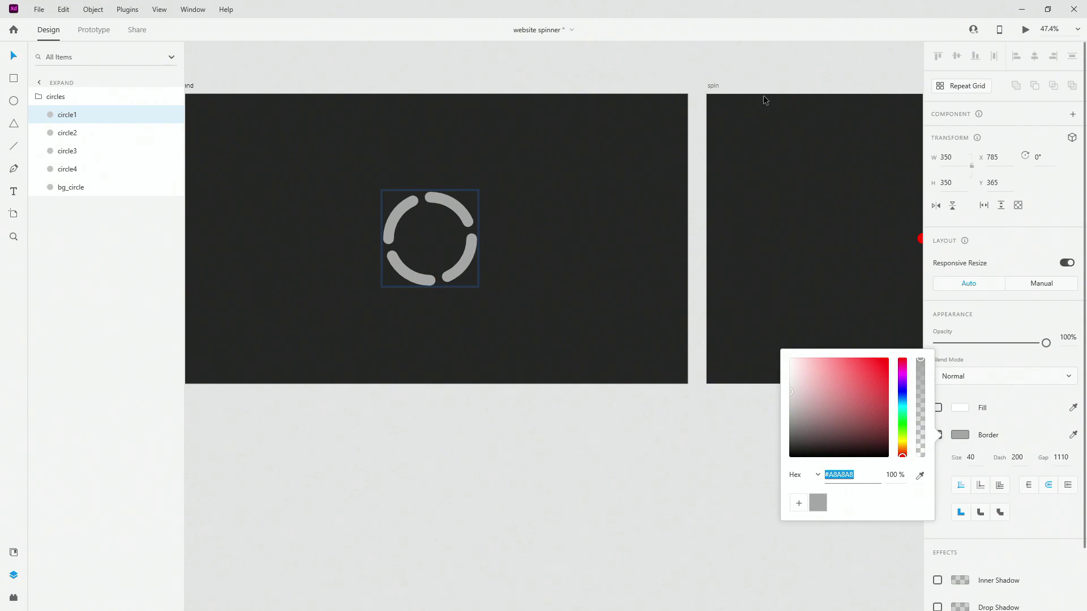
pyautogui.click(763, 100)
# Step: In the third spin artboard, change the red dot's border to the saved grey swatch #A8A8A8
pyautogui.moveTo(820, 85); pyautogui.dragTo(186, 81)
pyautogui.click(283, 243)
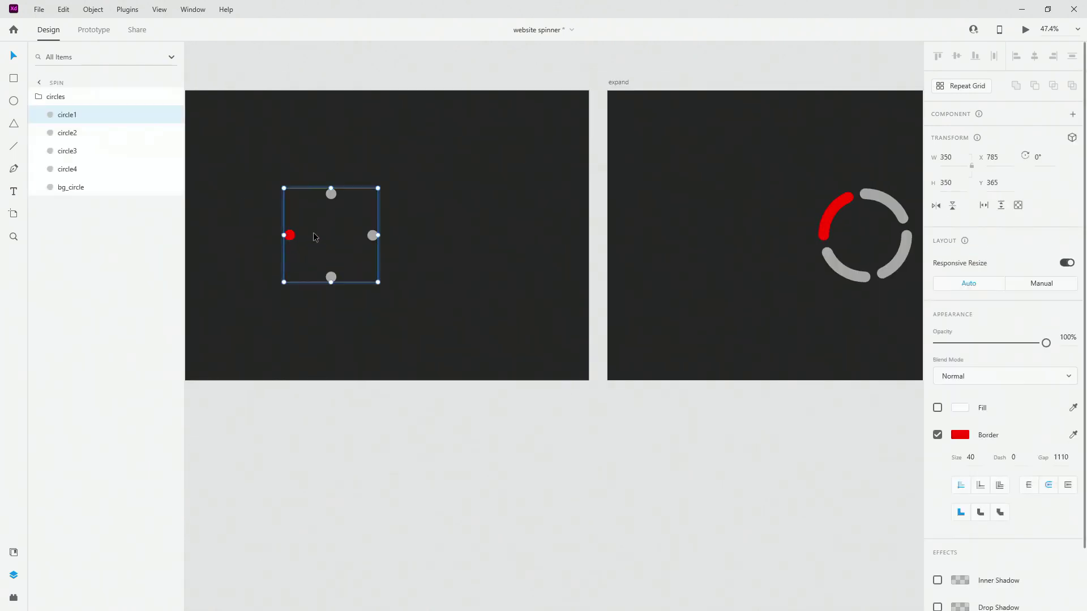
pyautogui.click(960, 434)
pyautogui.click(818, 503)
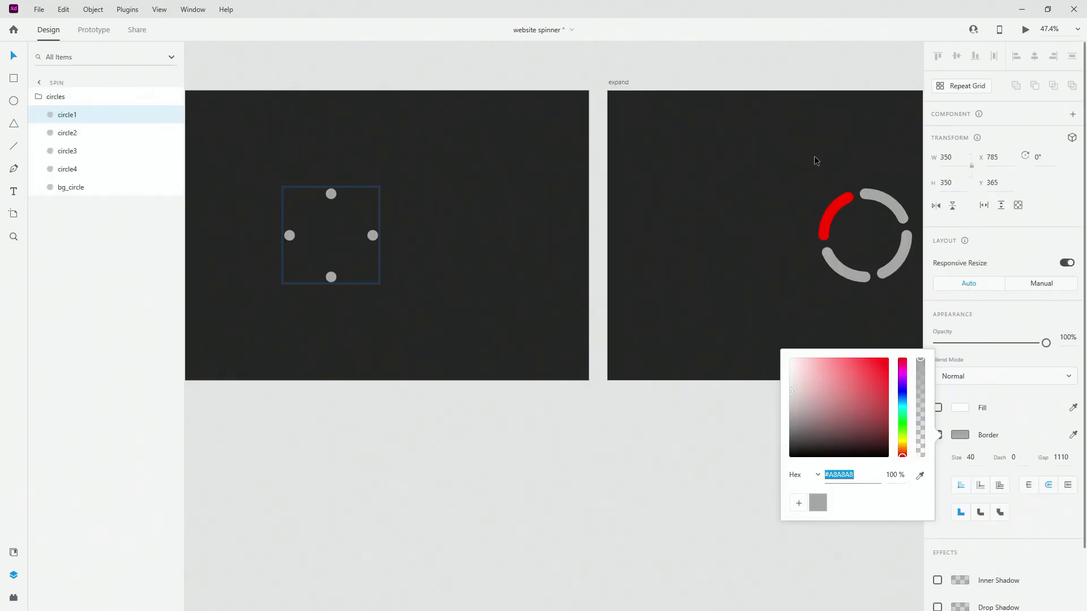
# Step: In the third expand artboard, change the red arc's border to the saved grey swatch
pyautogui.click(840, 227)
pyautogui.click(960, 435)
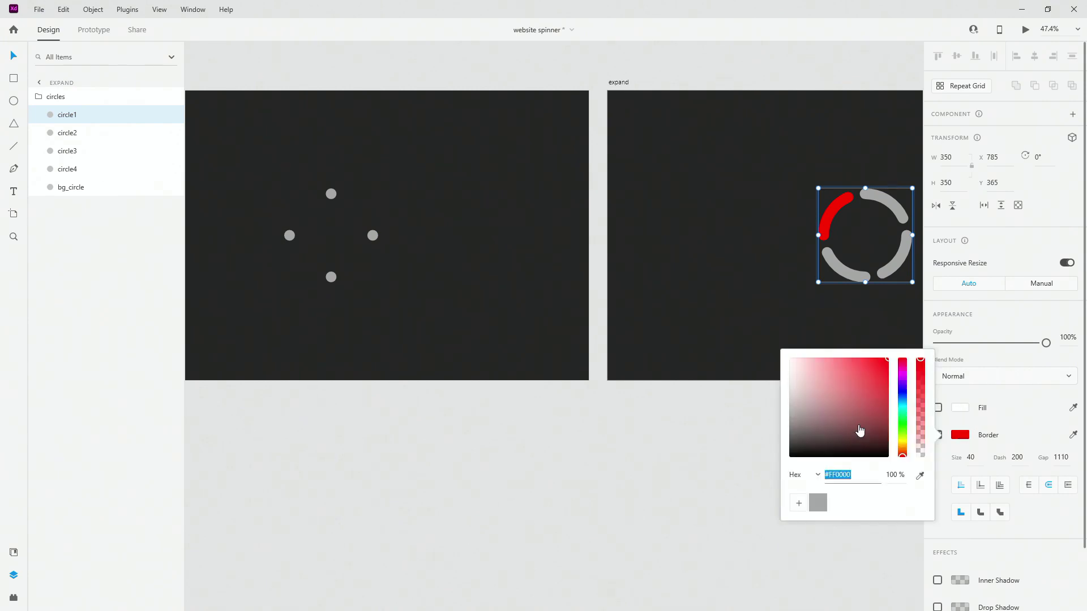
pyautogui.click(818, 503)
pyautogui.click(645, 440)
# Step: Switch to prototyping and link the default artboard to the first spin artboard
pyautogui.hscroll(10, 281, 388)
pyautogui.scroll(-2, 281, 388)
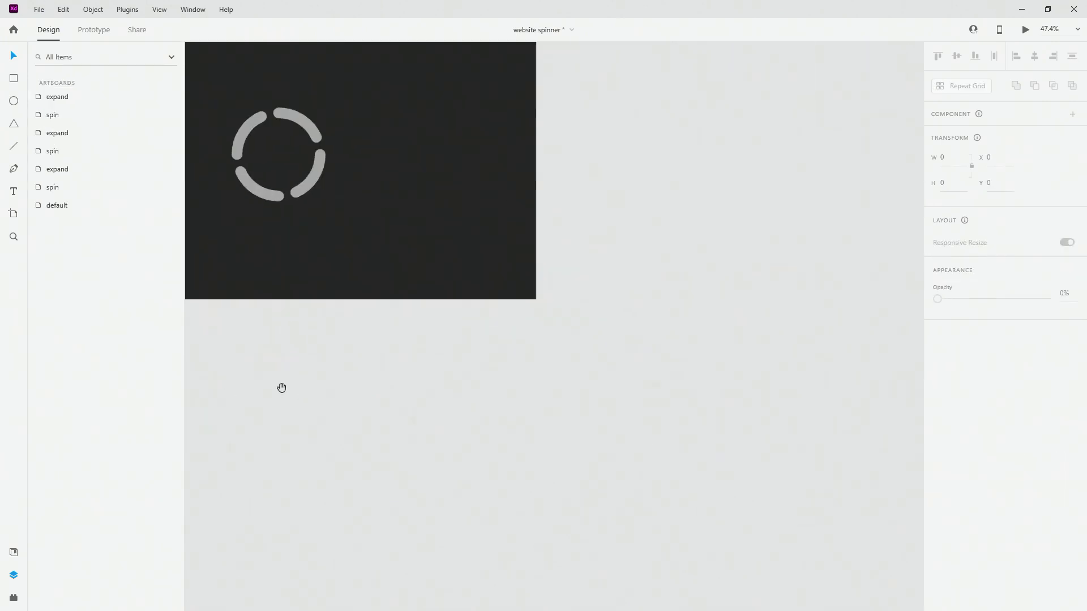
pyautogui.hotkey('ctrl', '0')
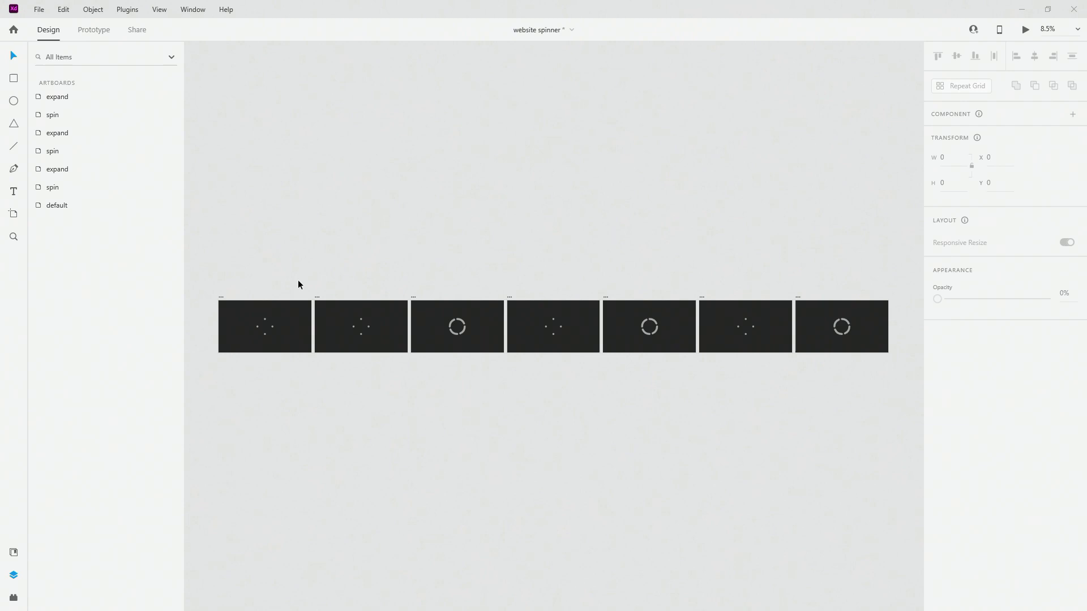
pyautogui.click(222, 299)
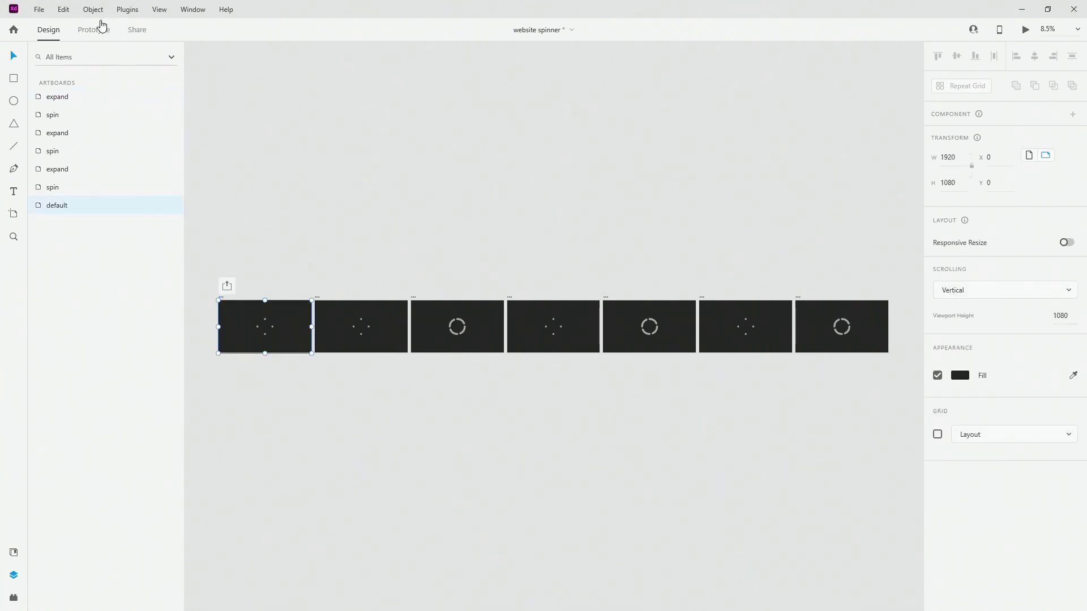
pyautogui.click(95, 30)
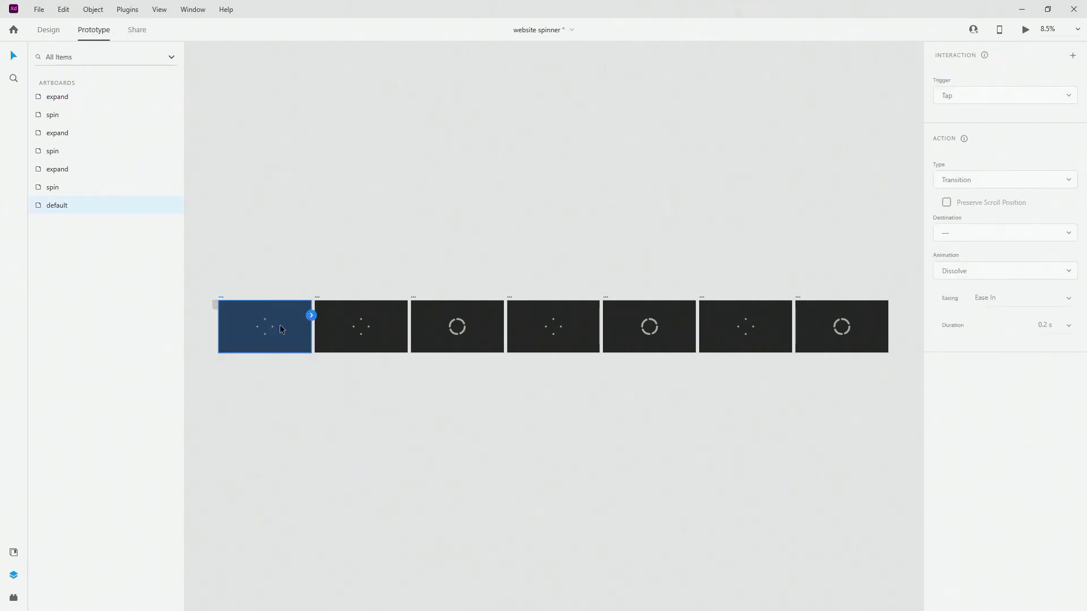
pyautogui.moveTo(311, 315); pyautogui.dragTo(384, 347)
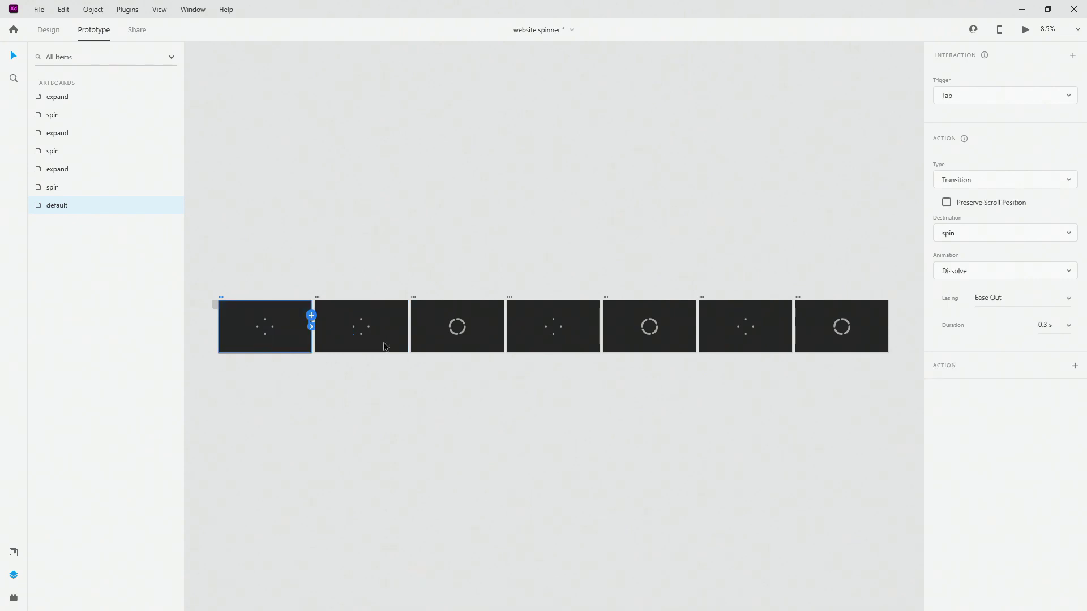
# Step: Set the default artboard's interaction to a Time trigger with the Auto-Animate action type
pyautogui.click(948, 94)
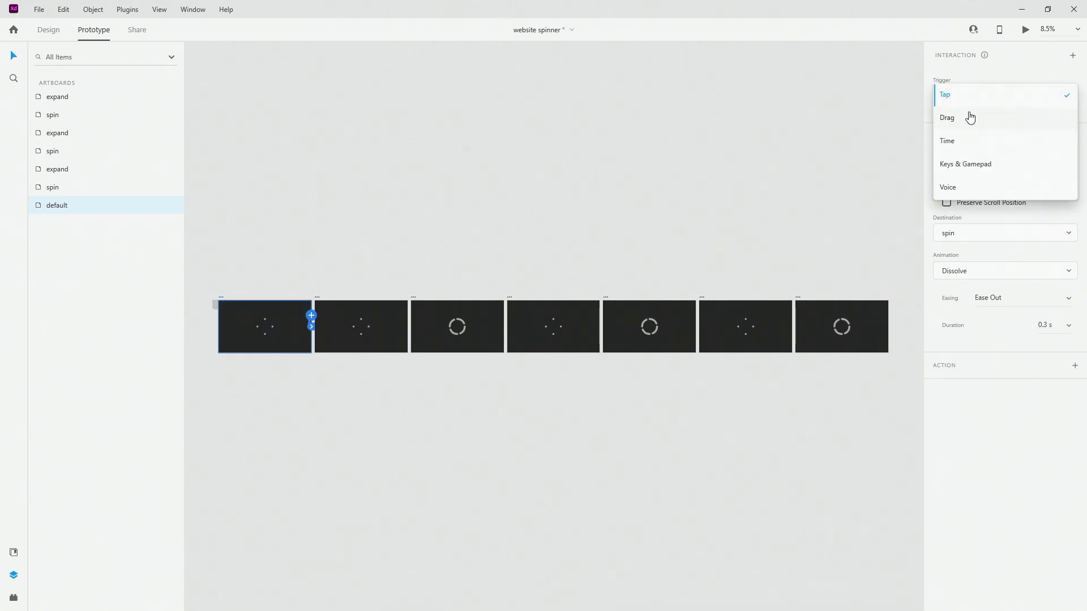
pyautogui.click(979, 141)
pyautogui.click(994, 208)
pyautogui.click(994, 228)
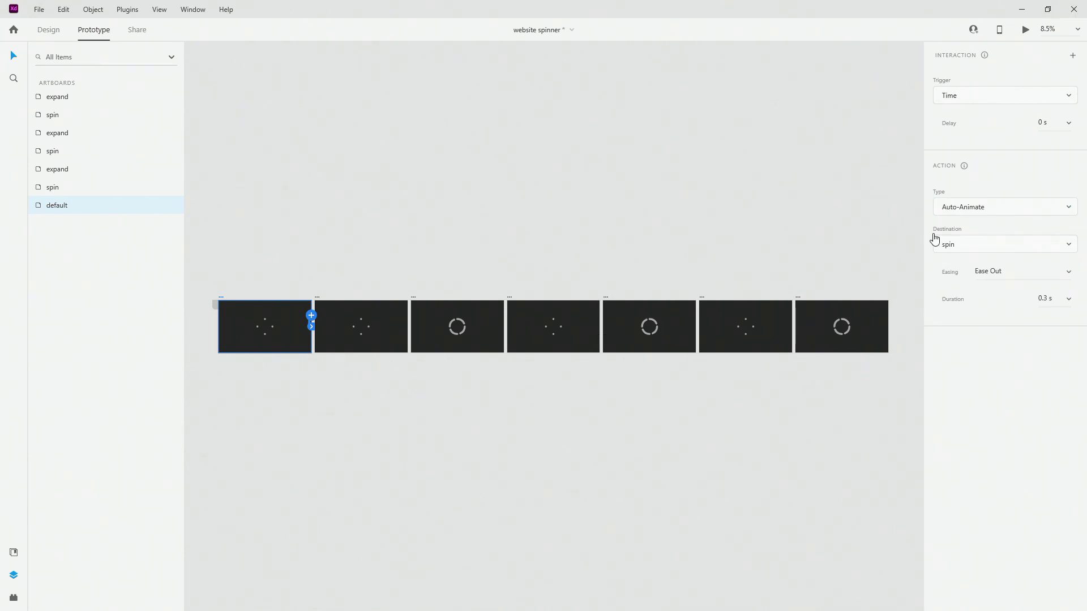
# Step: Keep the first spin artboard as destination and set the transition's easing to Ease In-Out and duration to 0.8 s
pyautogui.click(991, 248)
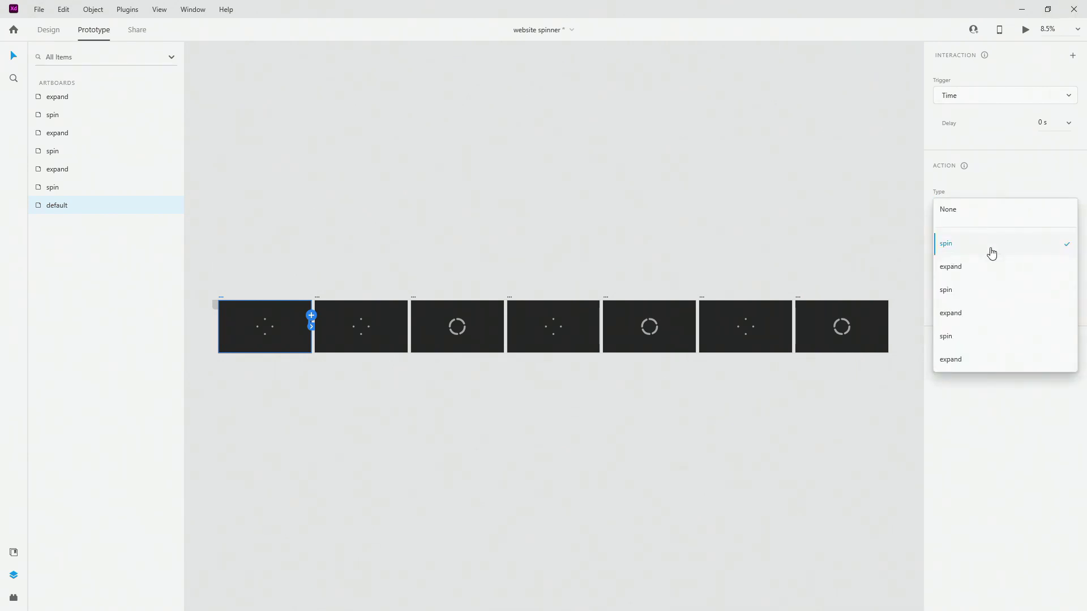
pyautogui.click(982, 244)
pyautogui.click(1067, 275)
pyautogui.click(1029, 317)
pyautogui.click(1069, 299)
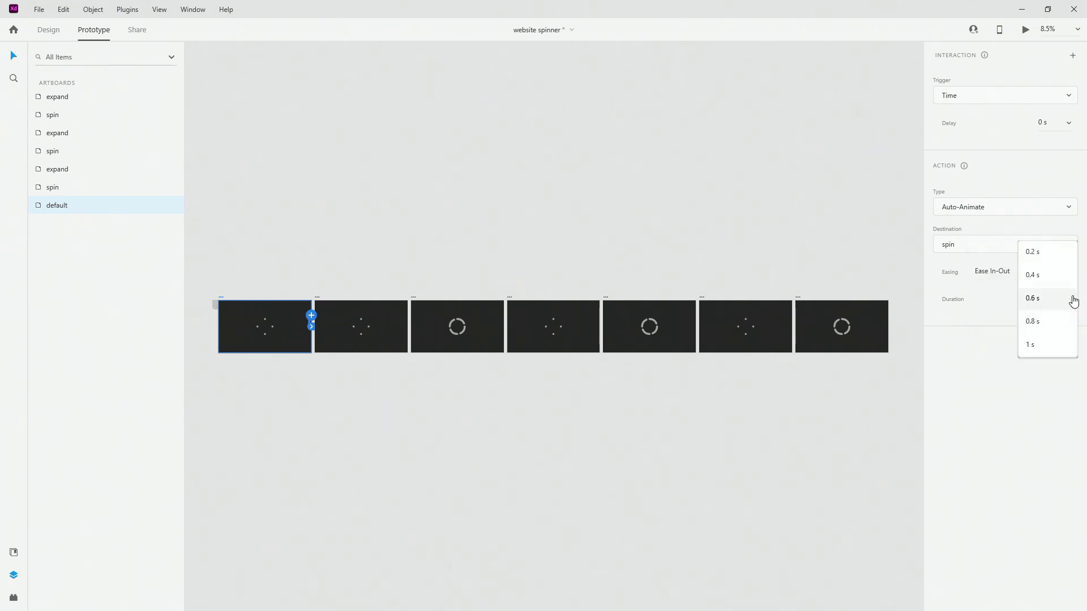
pyautogui.click(1054, 321)
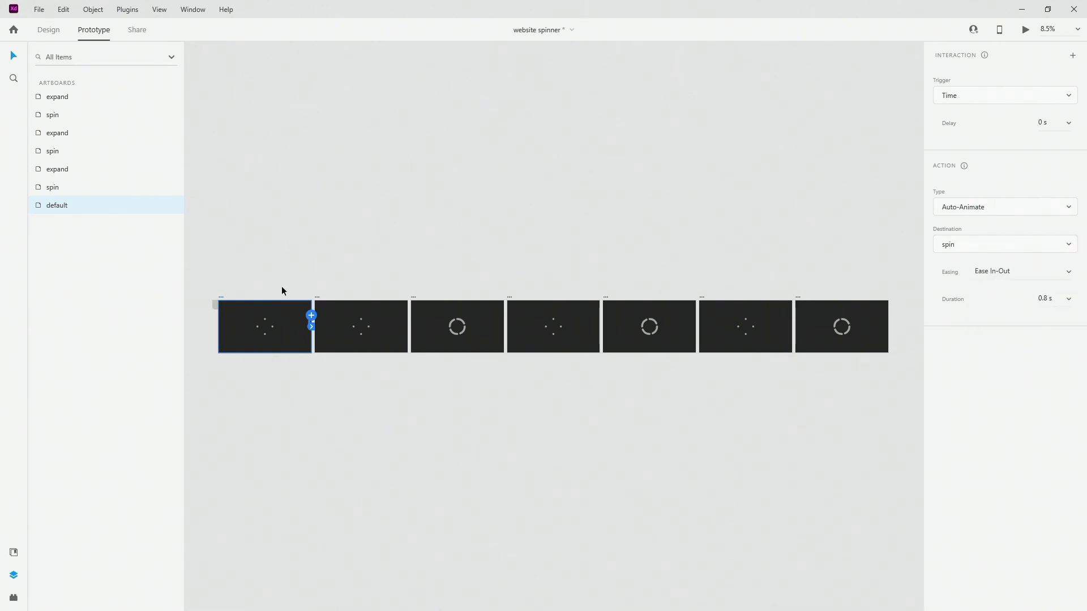
# Step: Link the first spin artboard to the first expand artboard, and that expand artboard to the second spin artboard
pyautogui.click(317, 298)
pyautogui.moveTo(407, 327); pyautogui.dragTo(422, 308)
pyautogui.click(466, 309)
pyautogui.moveTo(504, 315); pyautogui.dragTo(524, 298)
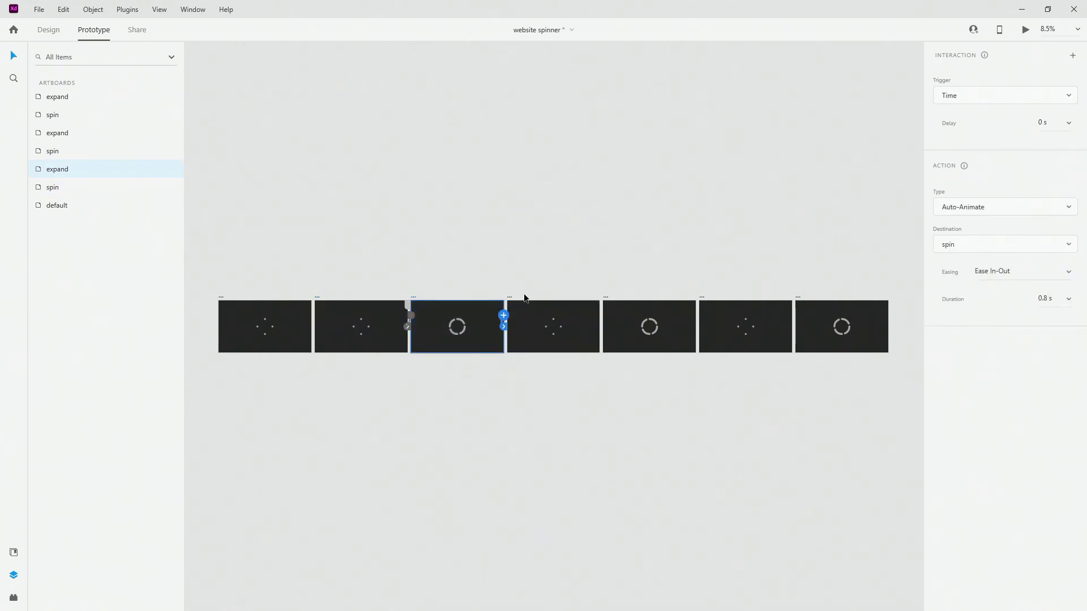
# Step: Continue the chain of links from the second spin artboard through the second expand and third spin to the third expand artboard
pyautogui.click(511, 299)
pyautogui.moveTo(600, 316)
pyautogui.mouseDown()
pyautogui.moveTo(651, 330)
pyautogui.moveTo(611, 300)
pyautogui.mouseUp()
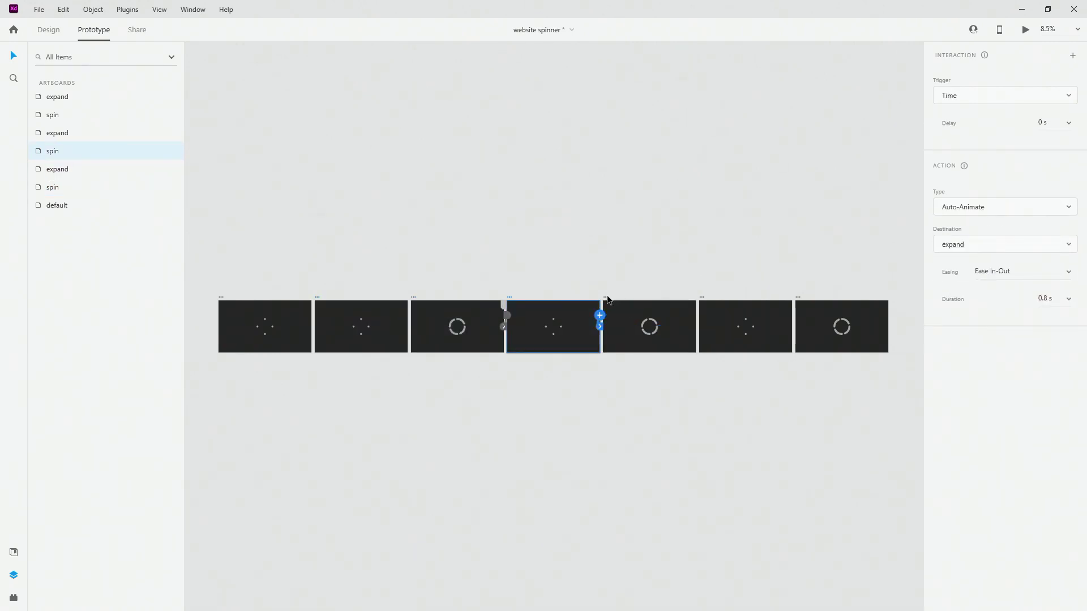
pyautogui.click(608, 298)
pyautogui.moveTo(696, 315); pyautogui.dragTo(822, 300)
pyautogui.click(702, 297)
# Step: Link the third expand artboard back to the default artboard and preview the prototype starting from default
pyautogui.click(797, 297)
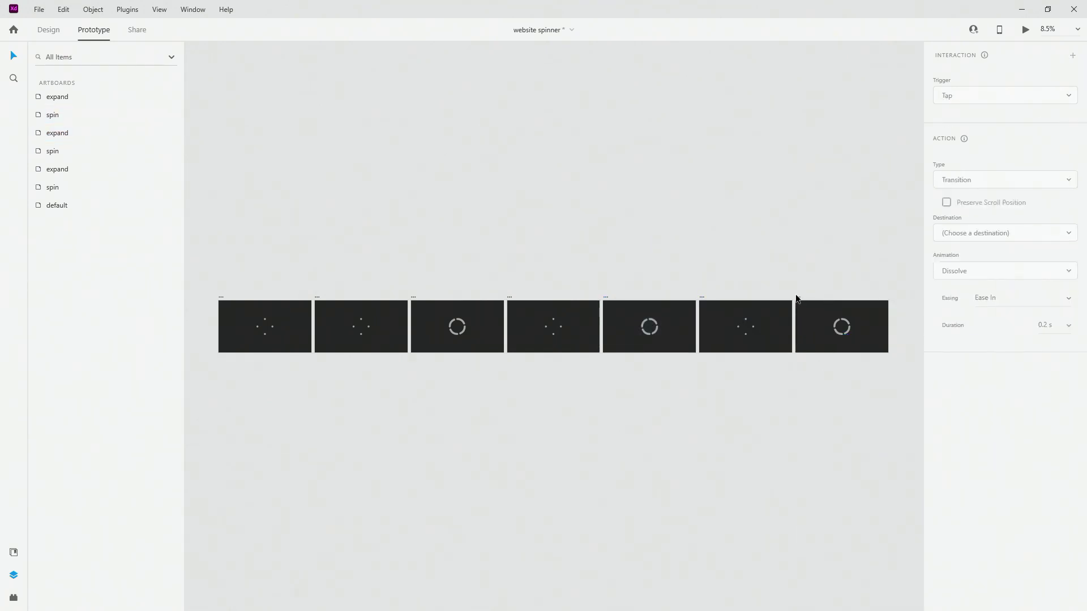
pyautogui.moveTo(888, 316); pyautogui.dragTo(286, 331)
pyautogui.click(220, 298)
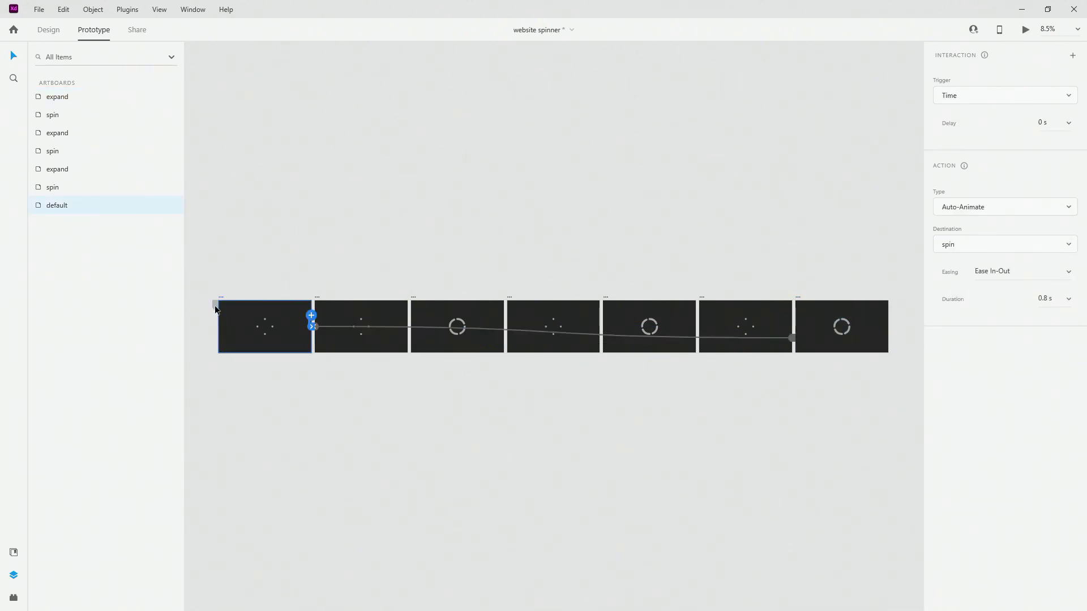
pyautogui.click(1025, 29)
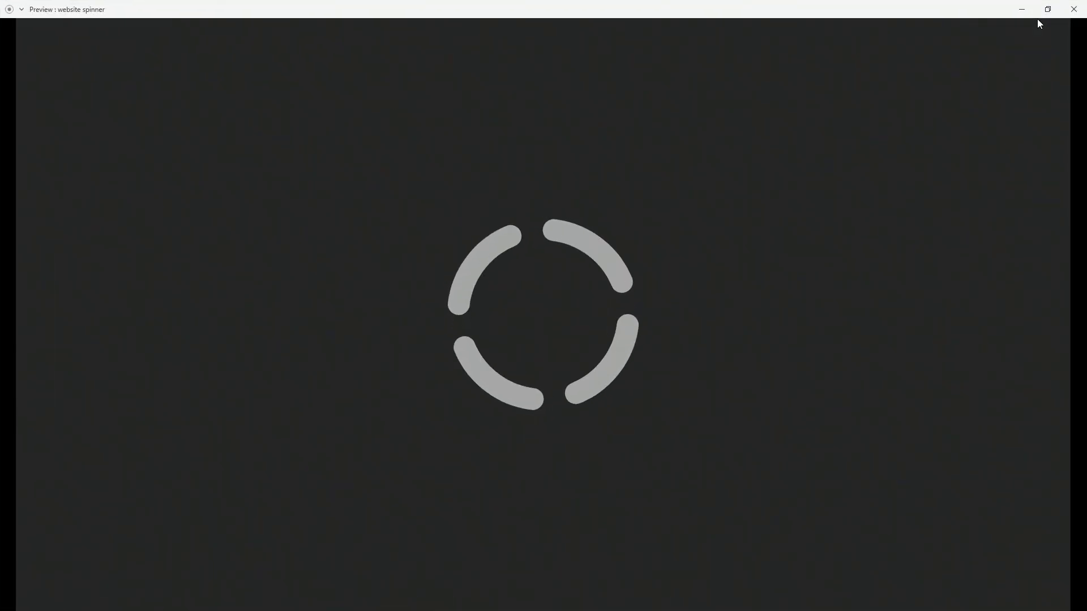
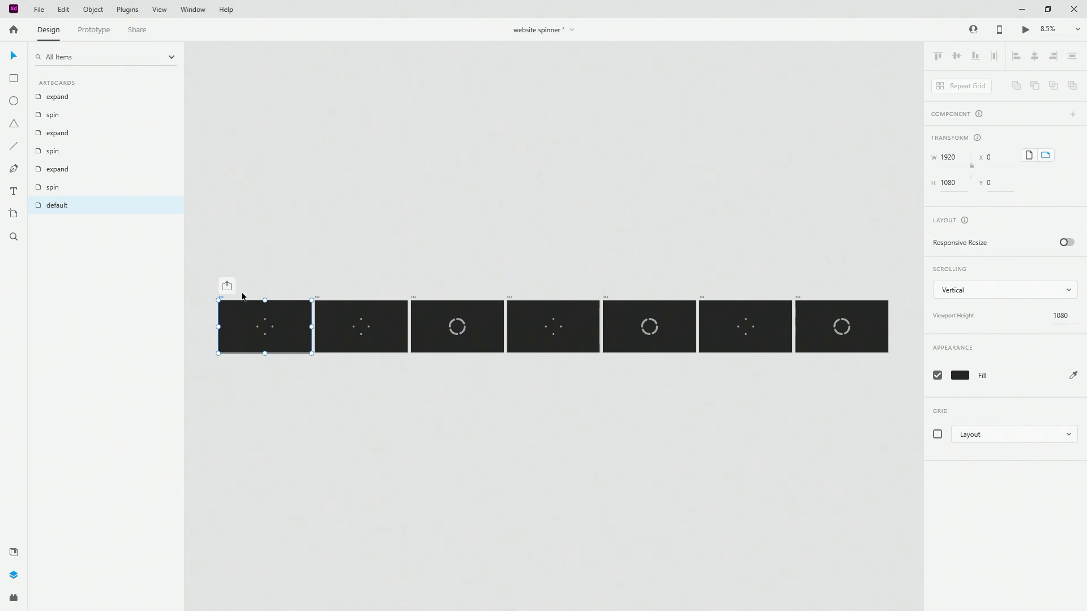
# Step: Duplicate the default and first expand artboards below the main row, and place the expand copy right beside the default copy
pyautogui.scroll(3, 232, 396)
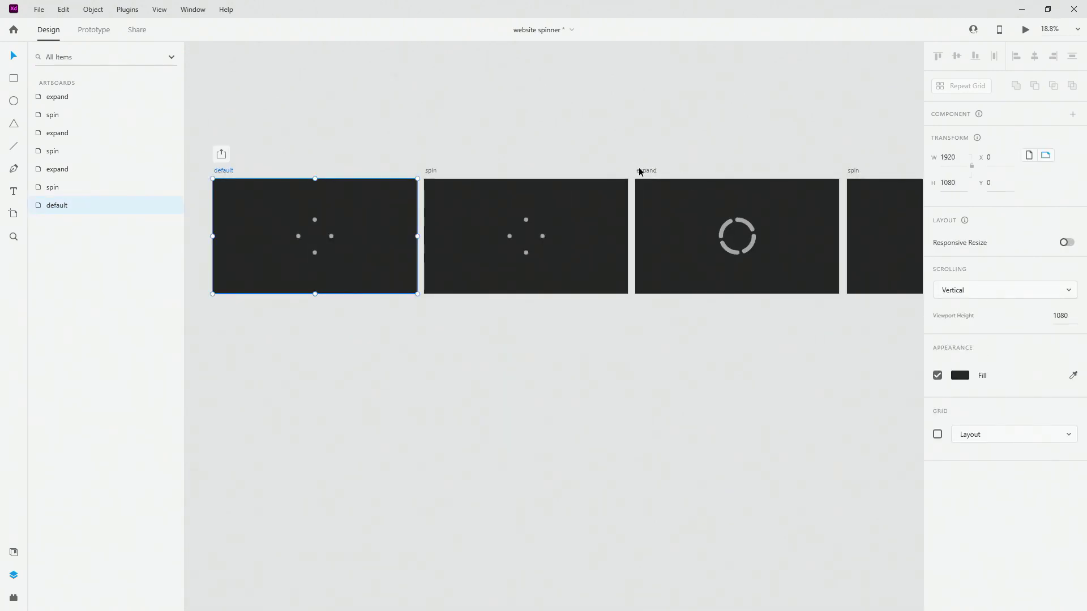
pyautogui.click(641, 171)
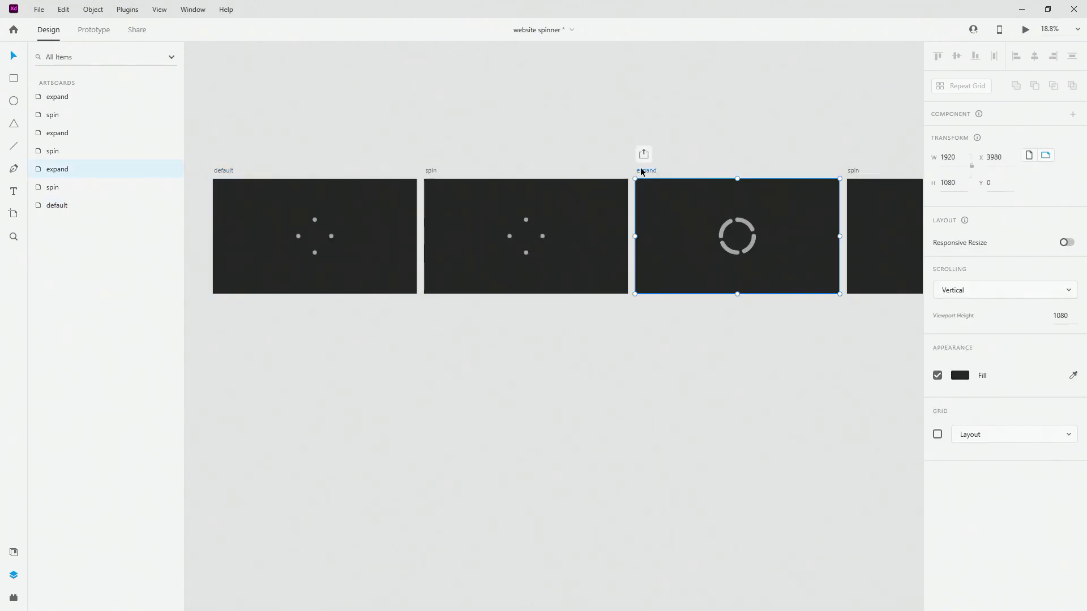
pyautogui.keyDown('shift'); pyautogui.click(225, 171); pyautogui.keyUp('shift')
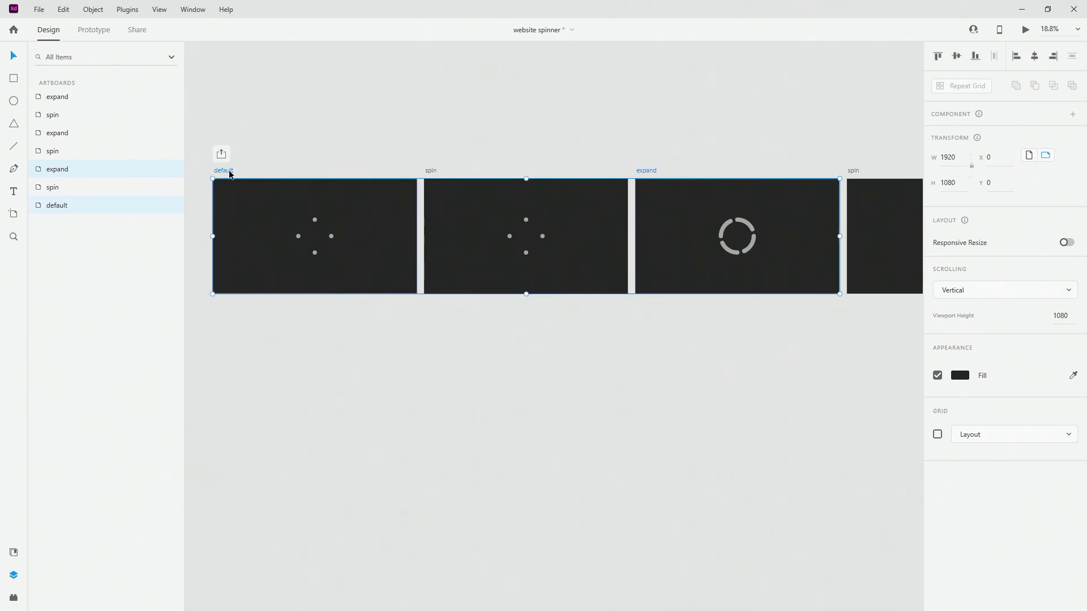
pyautogui.moveTo(229, 174); pyautogui.dragTo(229, 367)
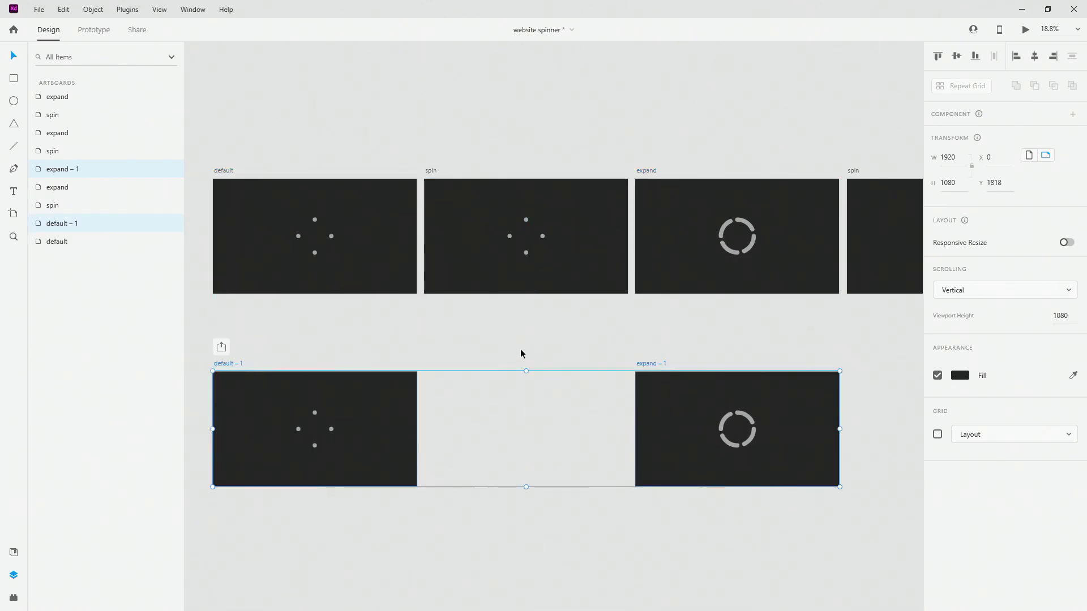
pyautogui.moveTo(662, 364); pyautogui.dragTo(449, 369)
# Step: Link the default – 1 artboard to expand – 1 and link expand – 1 back to default – 1 to form a two-artboard loop
pyautogui.click(93, 30)
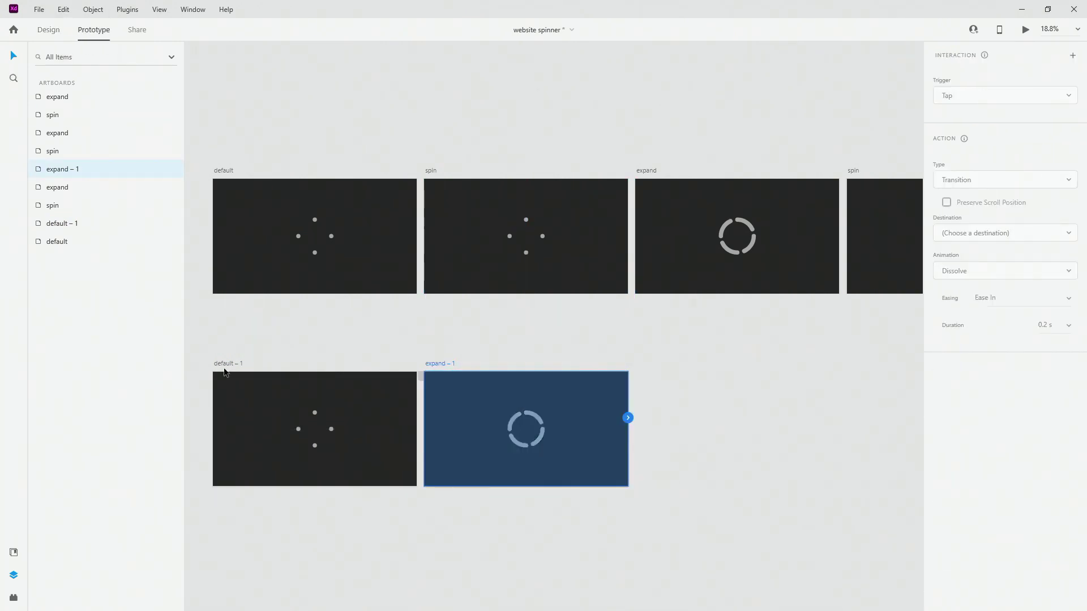
pyautogui.click(334, 394)
pyautogui.moveTo(417, 419); pyautogui.dragTo(447, 378)
pyautogui.click(433, 363)
pyautogui.moveTo(627, 419); pyautogui.dragTo(278, 404)
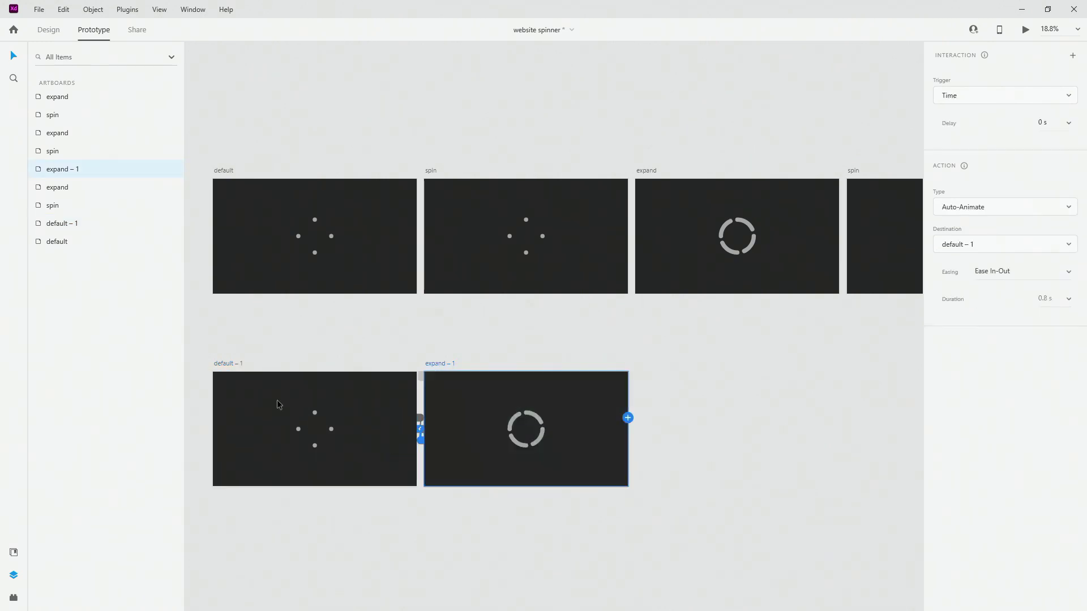
# Step: Preview the two-artboard loop from default – 1, and preview the full spinner sequence from default for comparison
pyautogui.click(233, 365)
pyautogui.click(1025, 29)
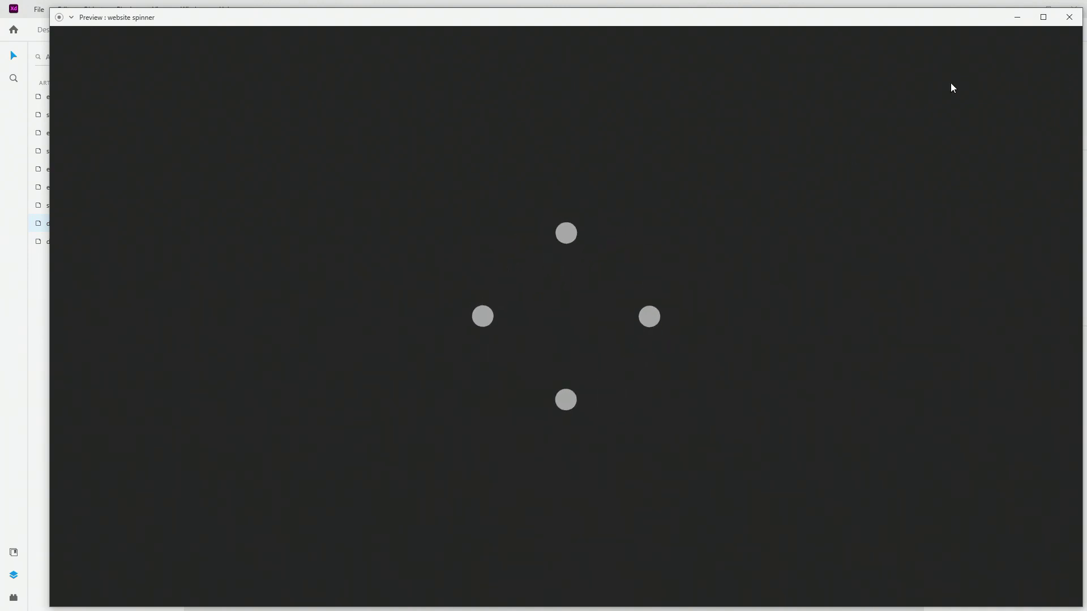
pyautogui.click(1069, 17)
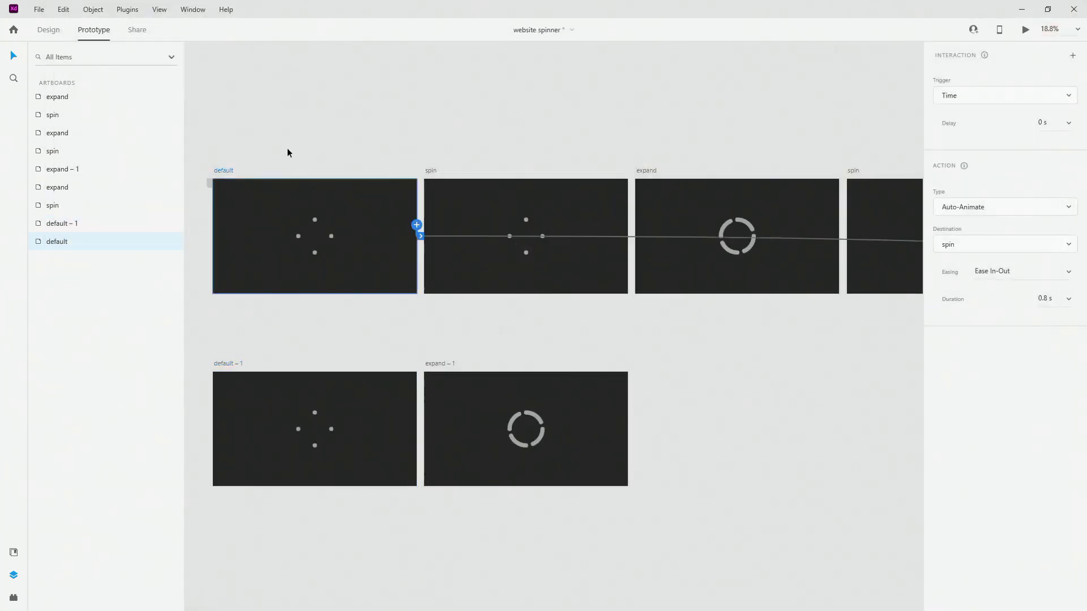
pyautogui.click(1025, 30)
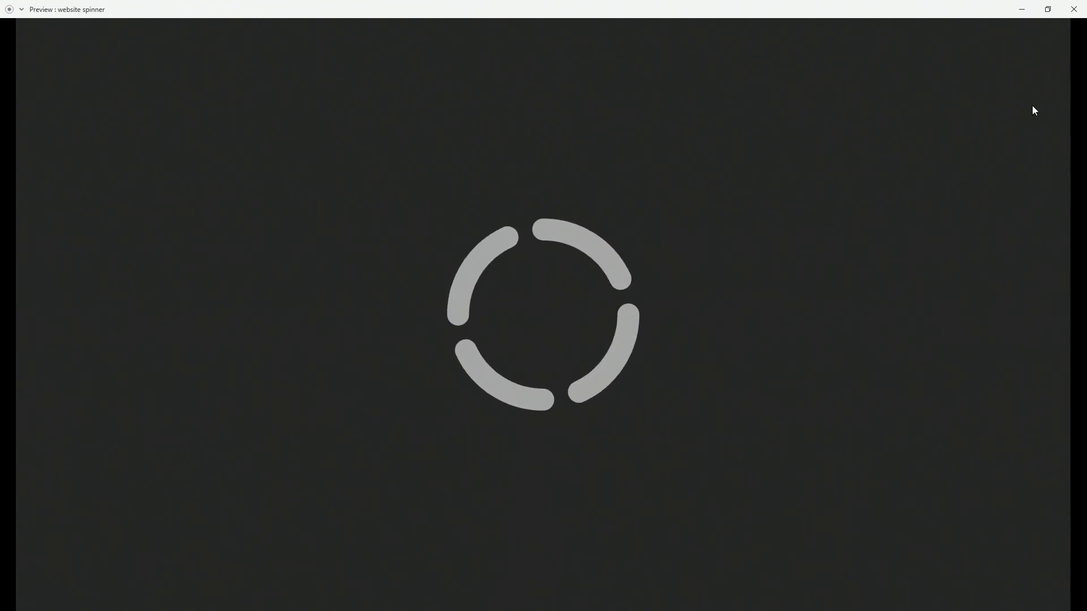
pyautogui.click(1073, 9)
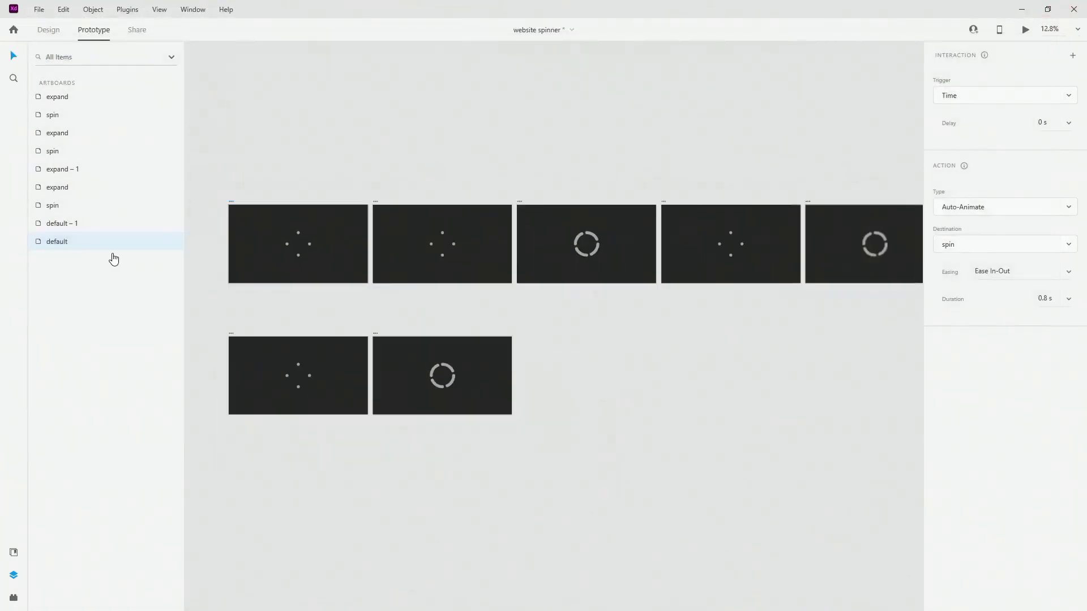
# Step: Add a blank Web 1920 artboard at the end of the main artboard row
pyautogui.click(54, 29)
pyautogui.scroll(-2, 326, 145)
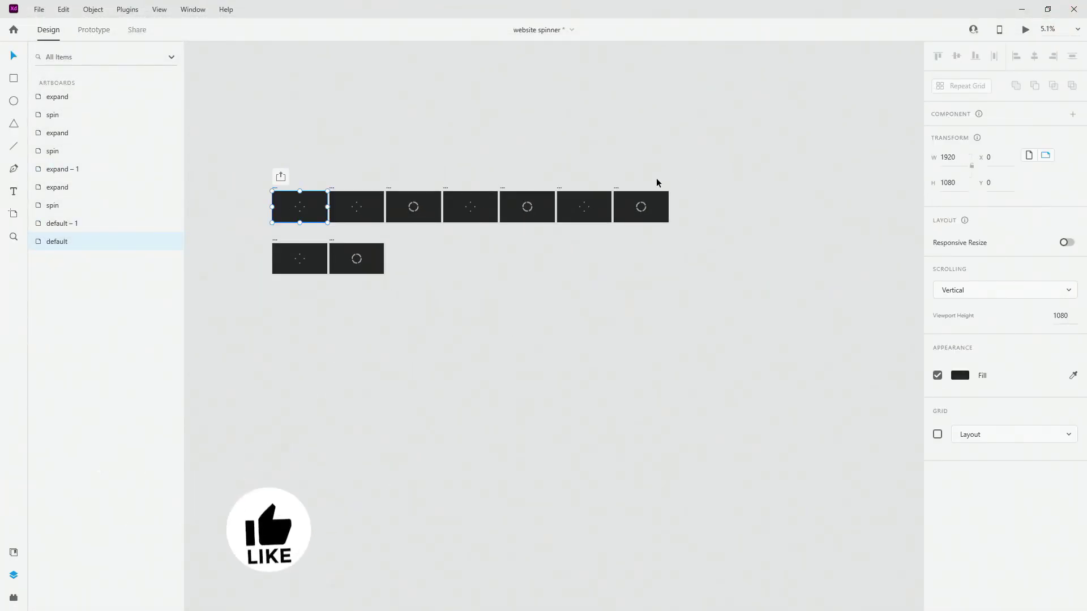
pyautogui.click(13, 218)
pyautogui.scroll(-5, 1002, 334)
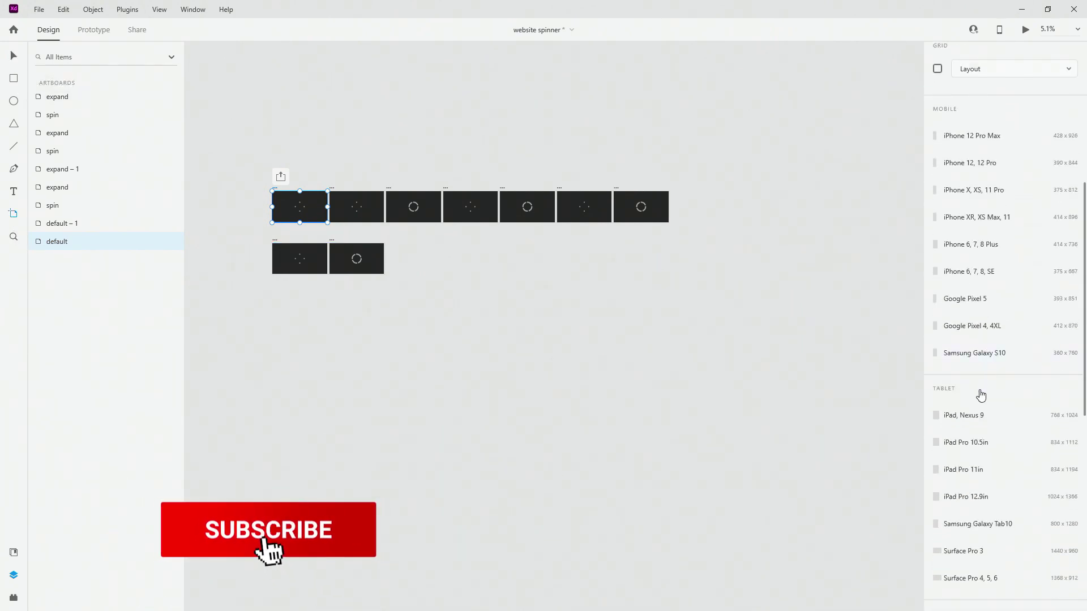
pyautogui.scroll(-3, 981, 396)
pyautogui.click(972, 469)
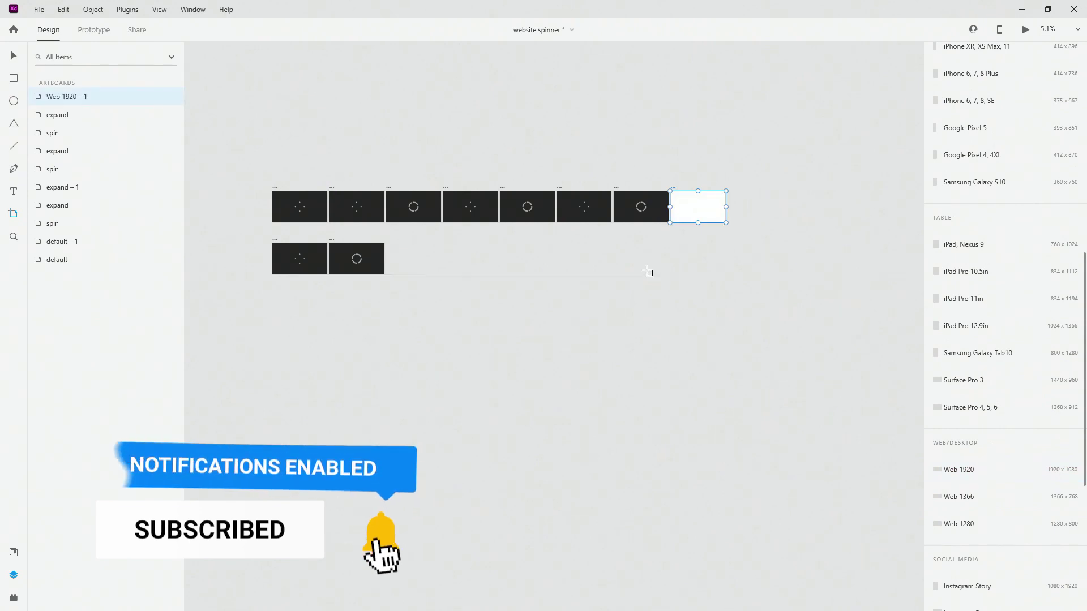
pyautogui.scroll(6, 745, 201)
pyautogui.scroll(-3, 630, 199)
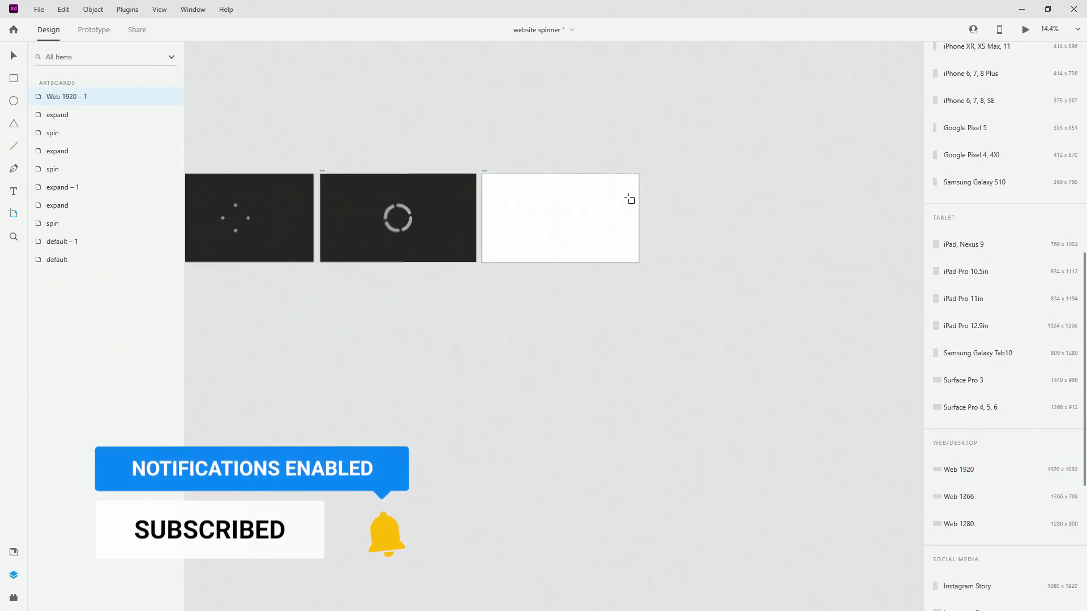
# Step: Redirect the last expand artboard's link from the default artboard to the blank Web 1920 – 1 artboard
pyautogui.click(85, 31)
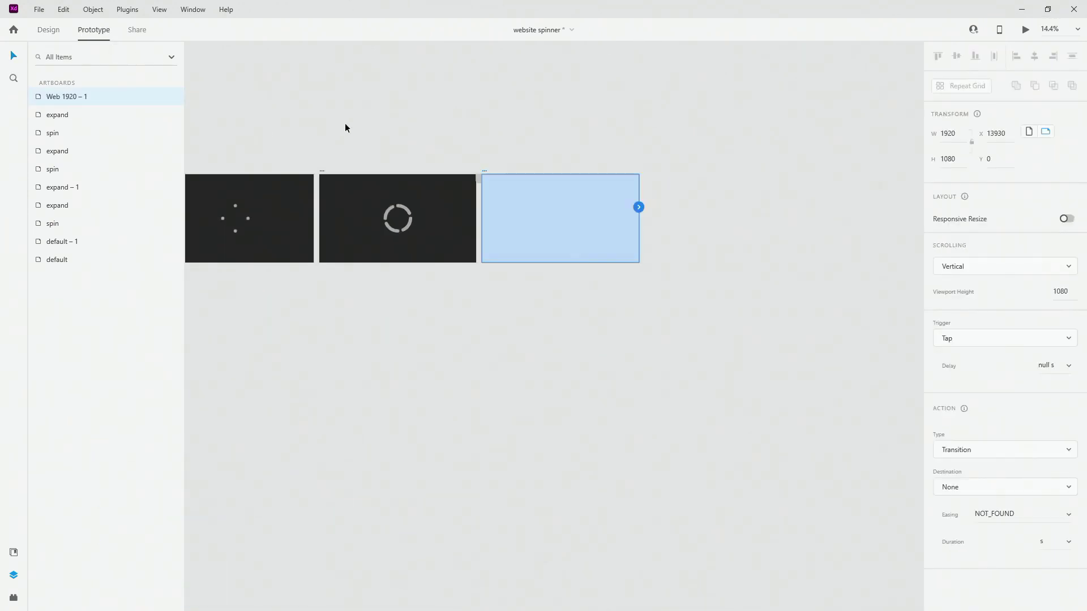
pyautogui.click(321, 170)
pyautogui.scroll(-3, 584, 297)
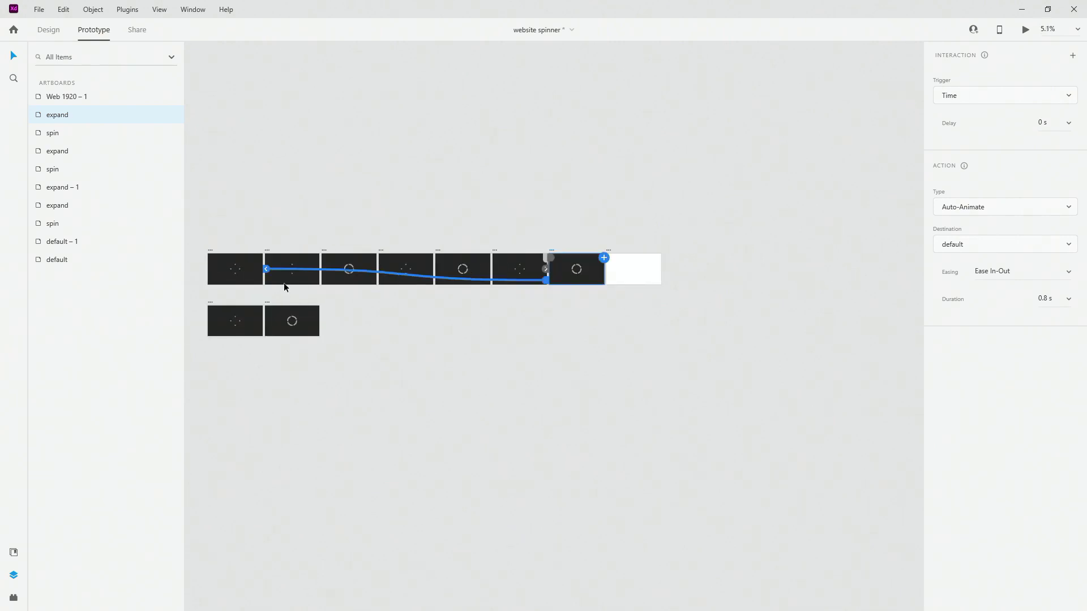
pyautogui.moveTo(266, 268); pyautogui.dragTo(626, 281)
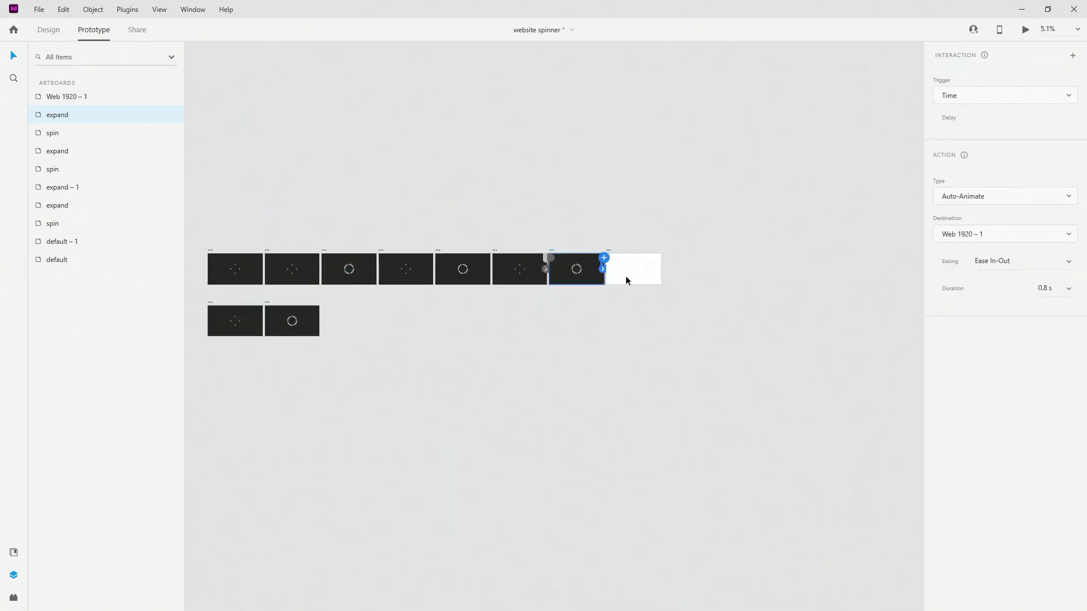
pyautogui.scroll(3, 627, 275)
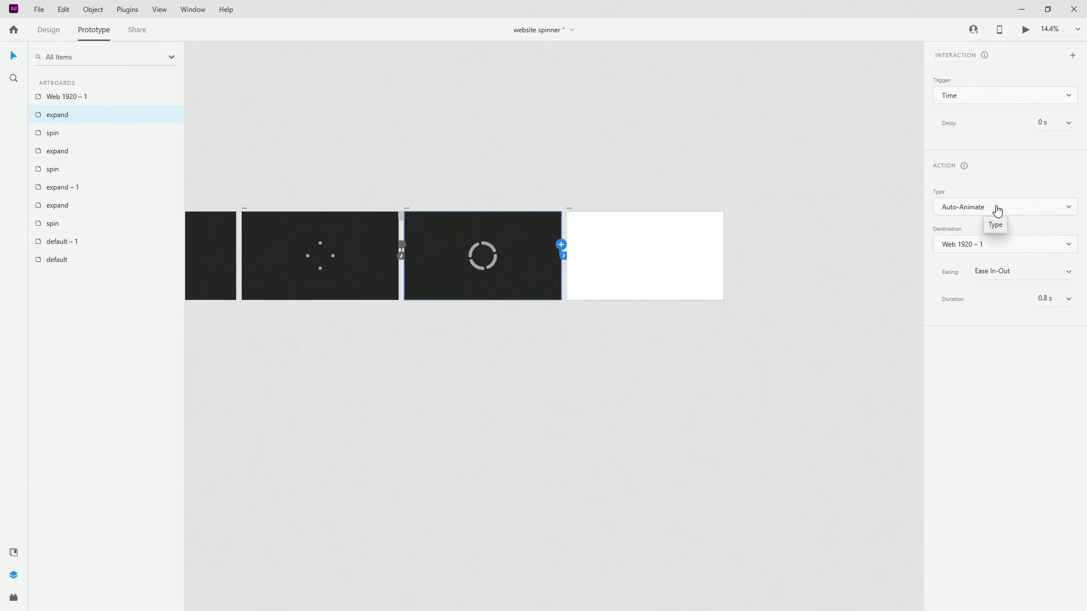
# Step: Set the last expand artboard's link to a 1 s delay and change its action type to Transition
pyautogui.click(1042, 120)
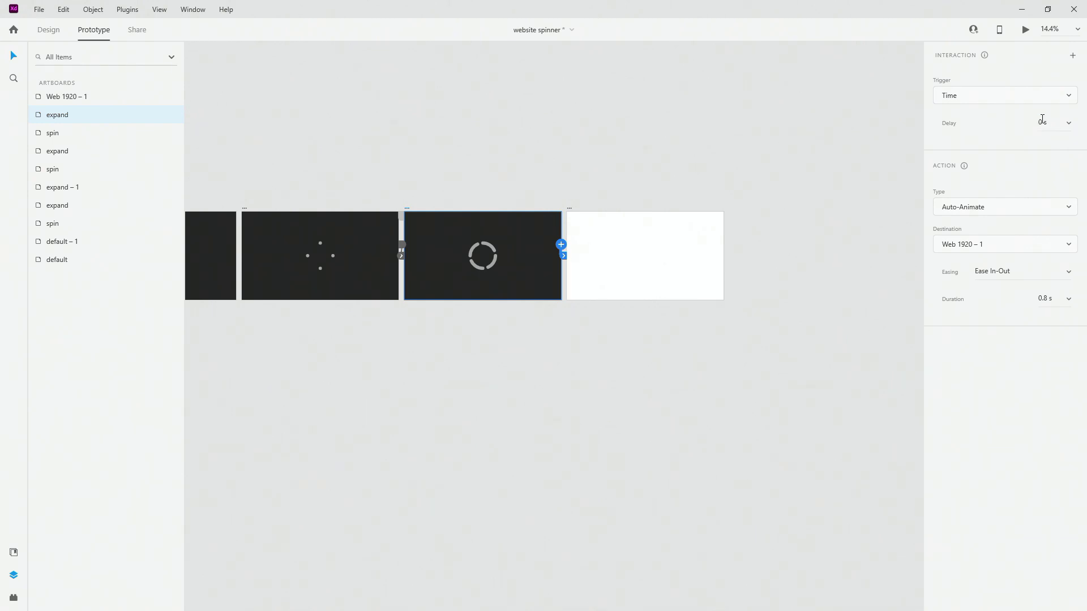
pyautogui.click(1043, 123)
pyautogui.press('Return')
pyautogui.click(1049, 208)
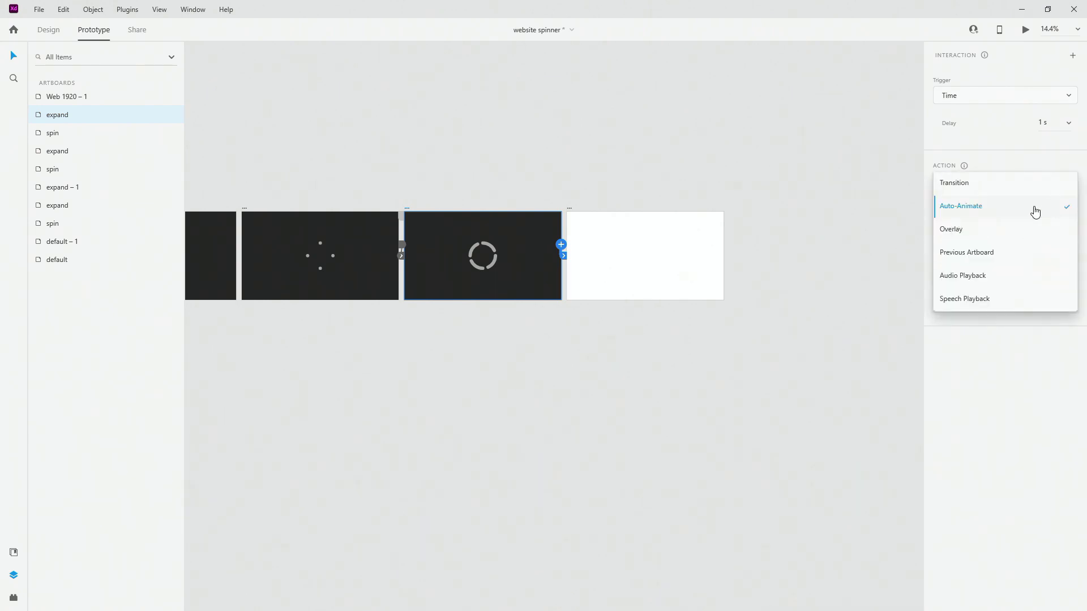
pyautogui.click(979, 187)
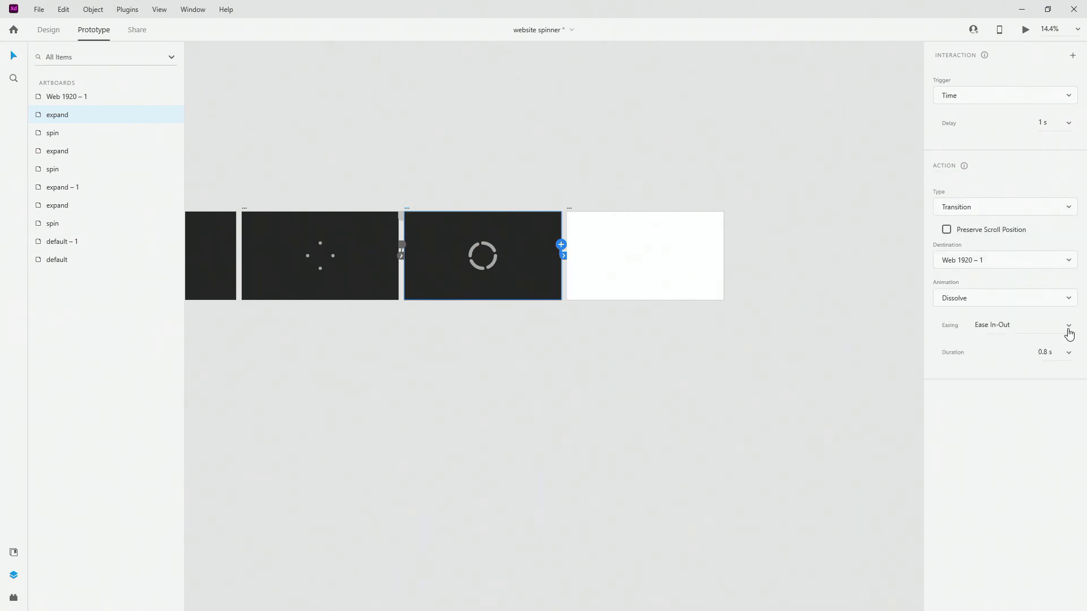
# Step: Stretch the blank Web 1920 – 1 artboard downward into a tall page many times its original height
pyautogui.scroll(-5, 758, 230)
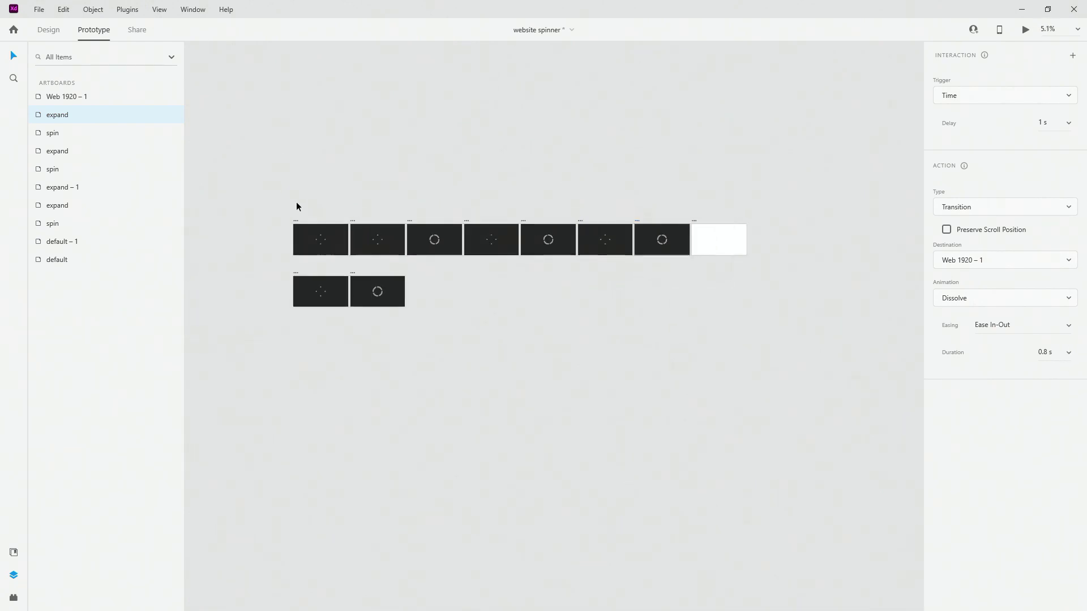
pyautogui.click(716, 249)
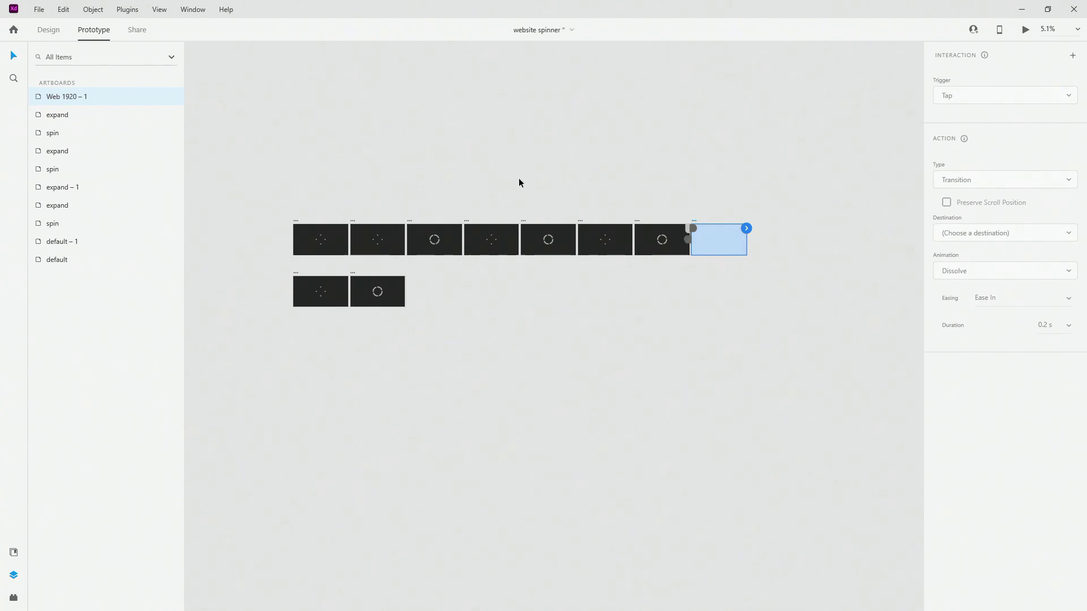
pyautogui.click(36, 38)
pyautogui.moveTo(718, 256); pyautogui.dragTo(725, 501)
# Step: Preview the prototype from the default artboard in a maximized window, close it, and fit all artboards in view with nothing selected
pyautogui.click(321, 245)
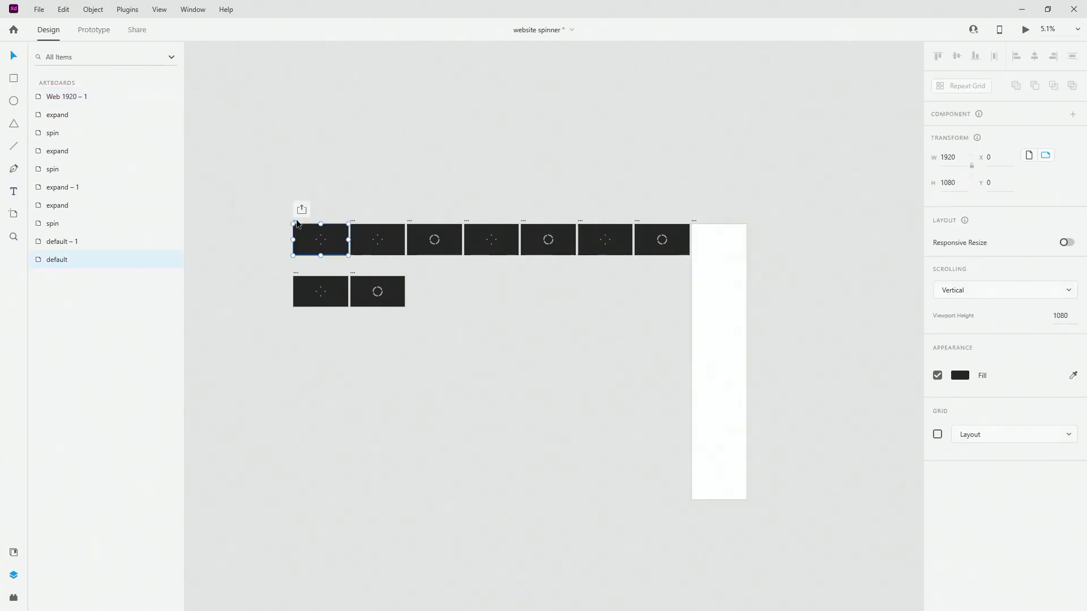
pyautogui.click(1025, 30)
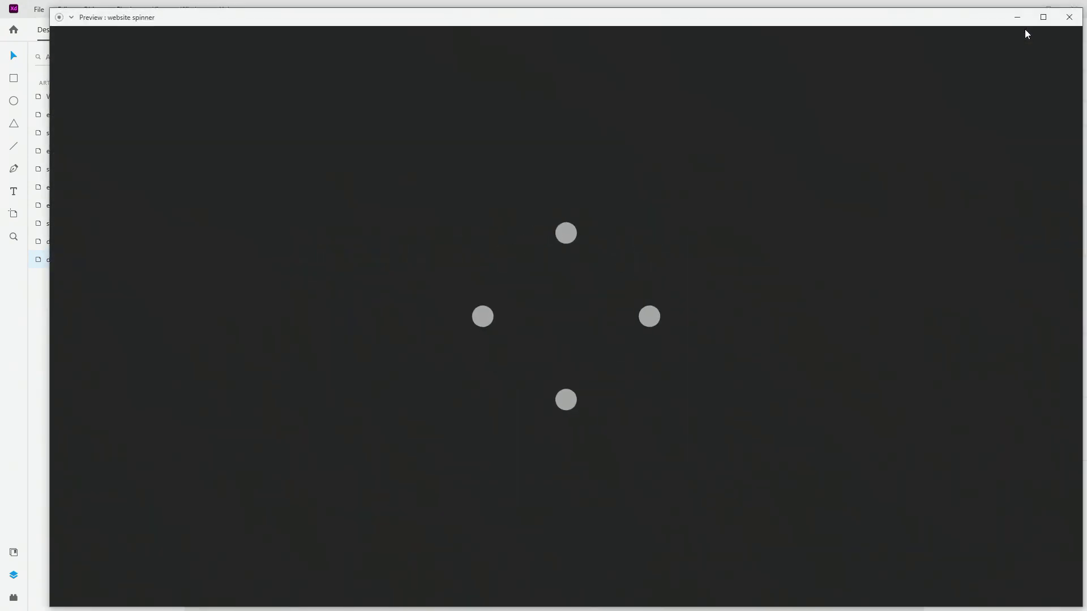
pyautogui.click(1042, 19)
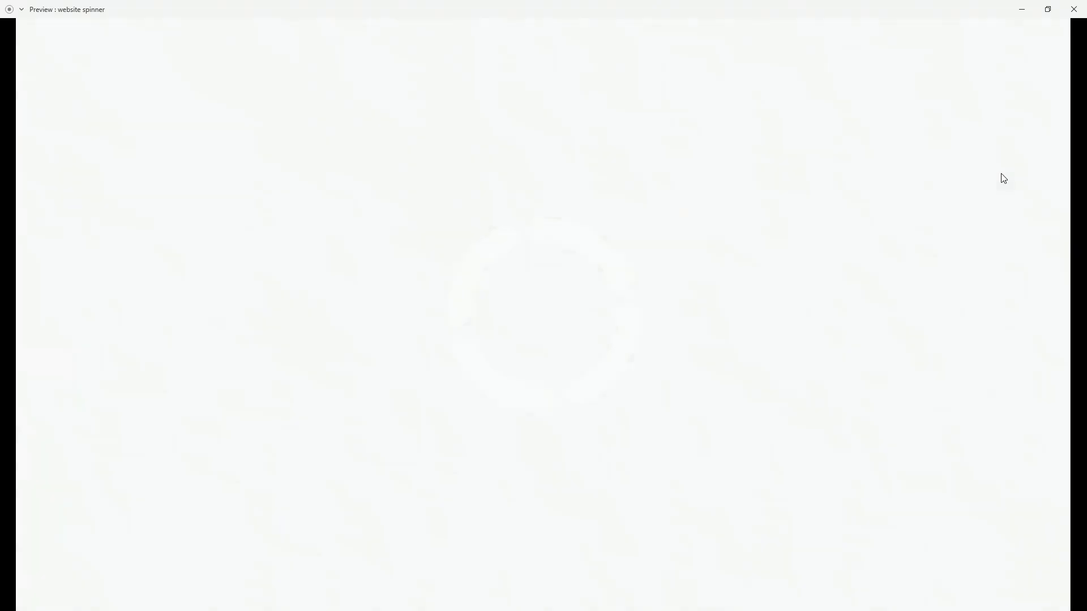
pyautogui.click(1075, 8)
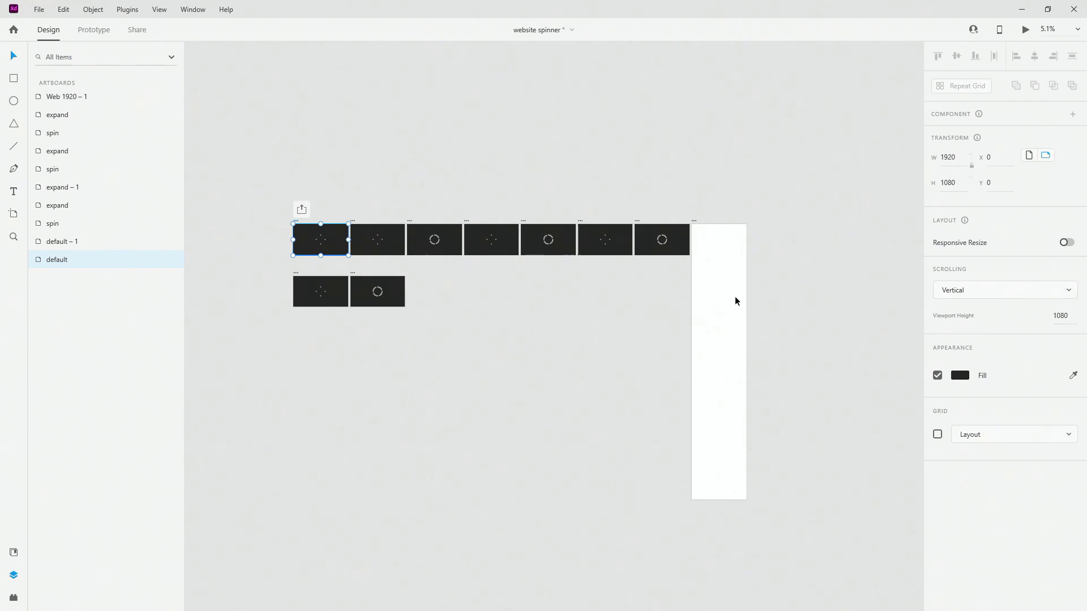
pyautogui.click(563, 348)
pyautogui.hotkey('ctrl', '0')
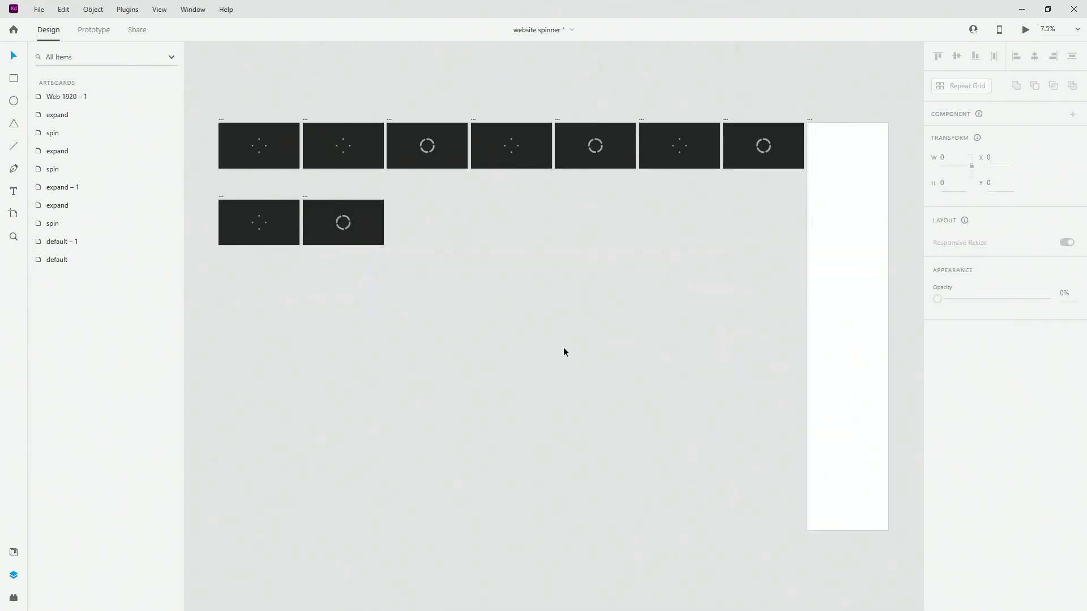